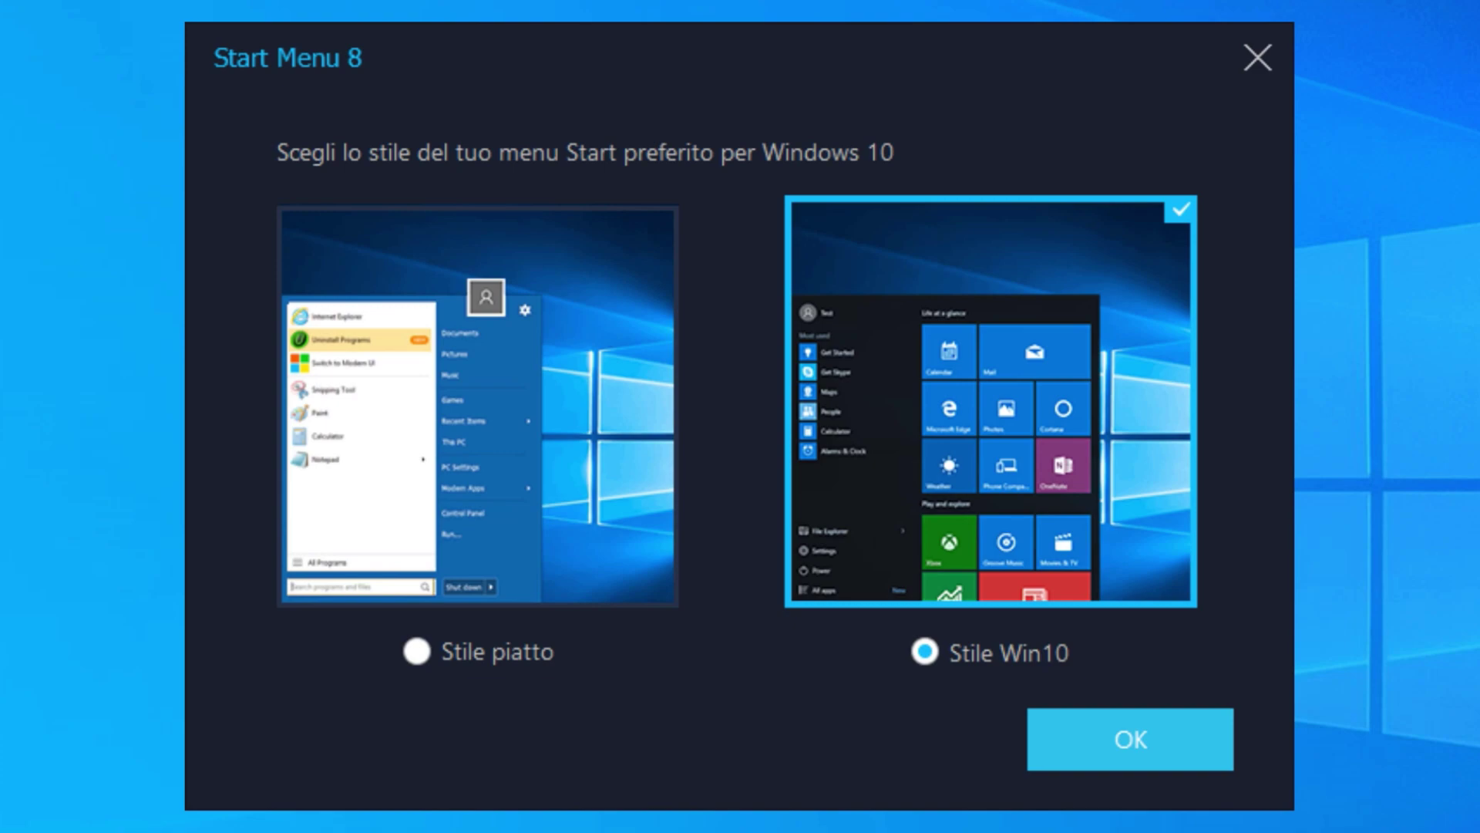
# Accept the Stile Win10 style for the Start menu and browse its list of all installed apps
pyautogui.click(1132, 742)
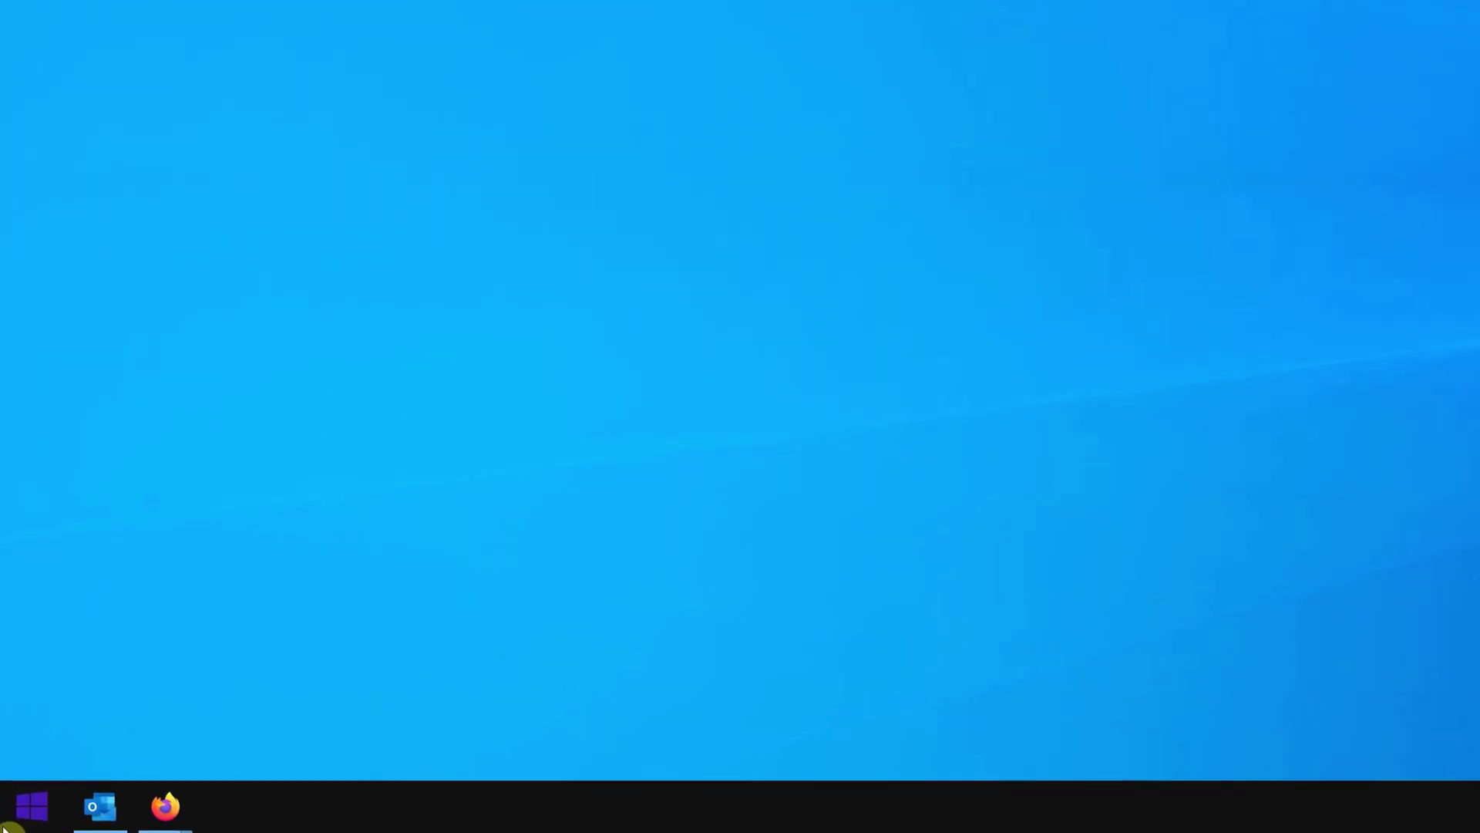
pyautogui.click(6, 825)
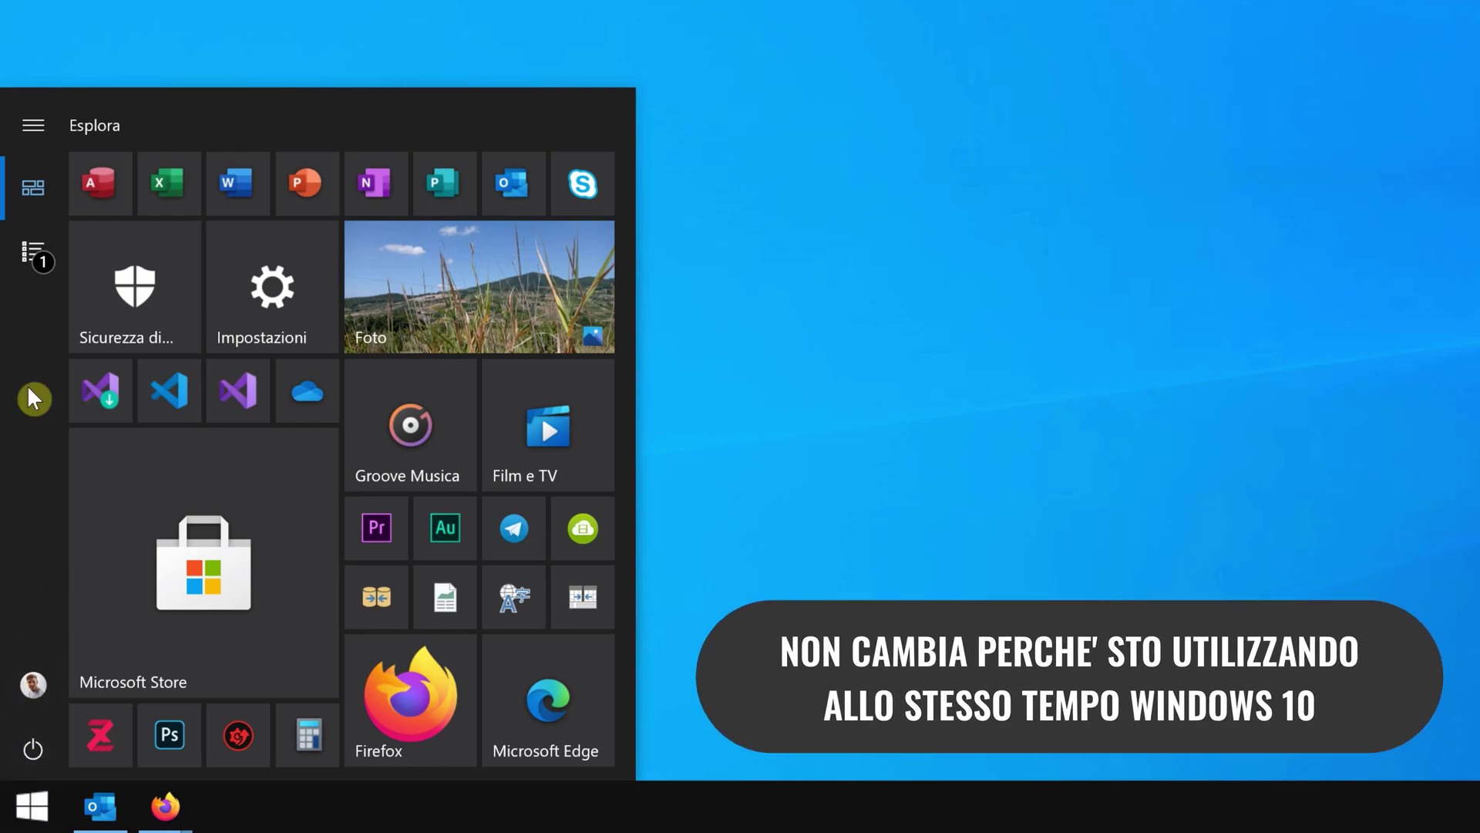
pyautogui.click(31, 263)
pyautogui.scroll(-10, 288, 310)
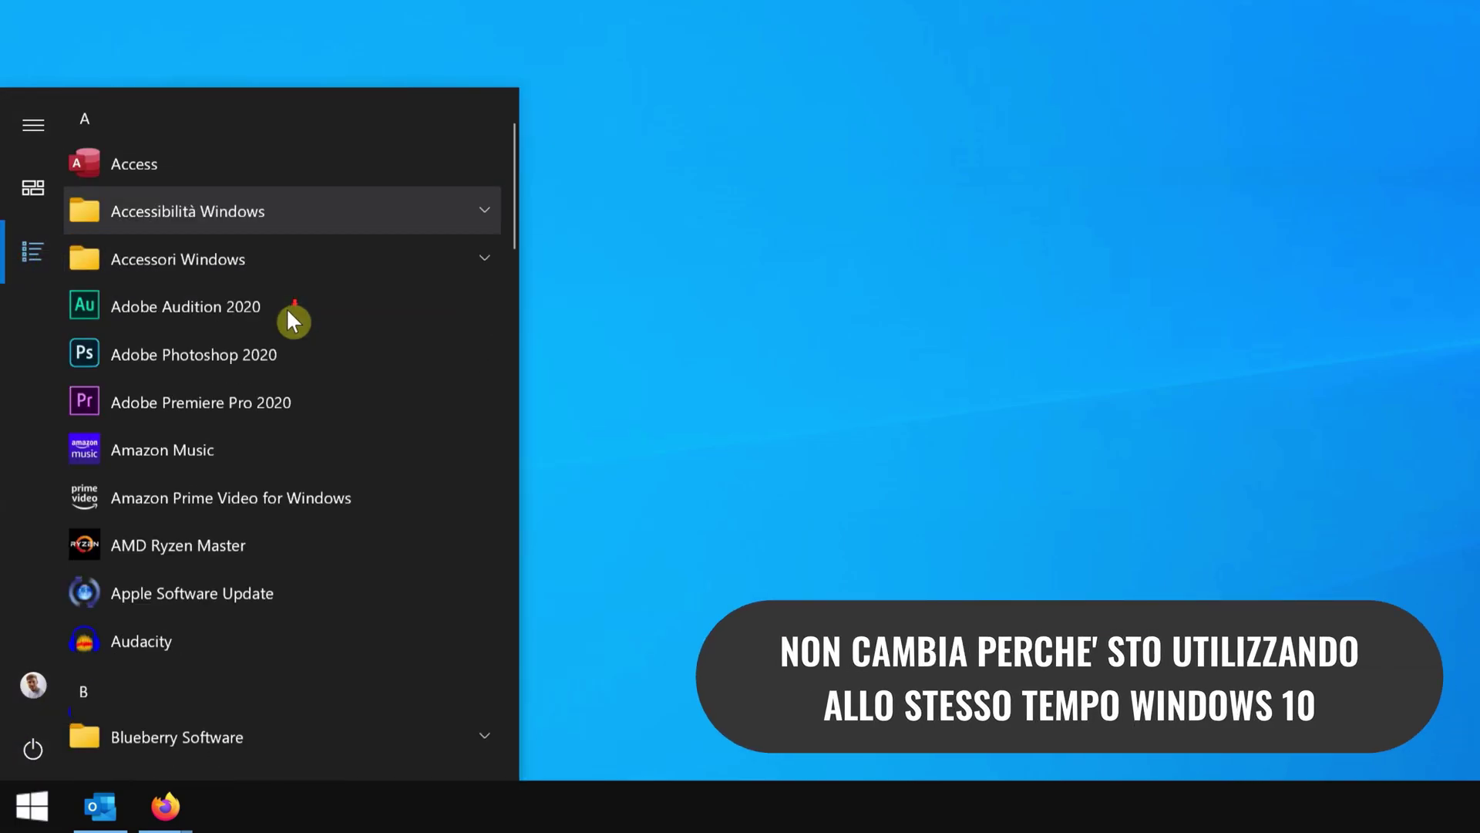
pyautogui.scroll(-12, 293, 321)
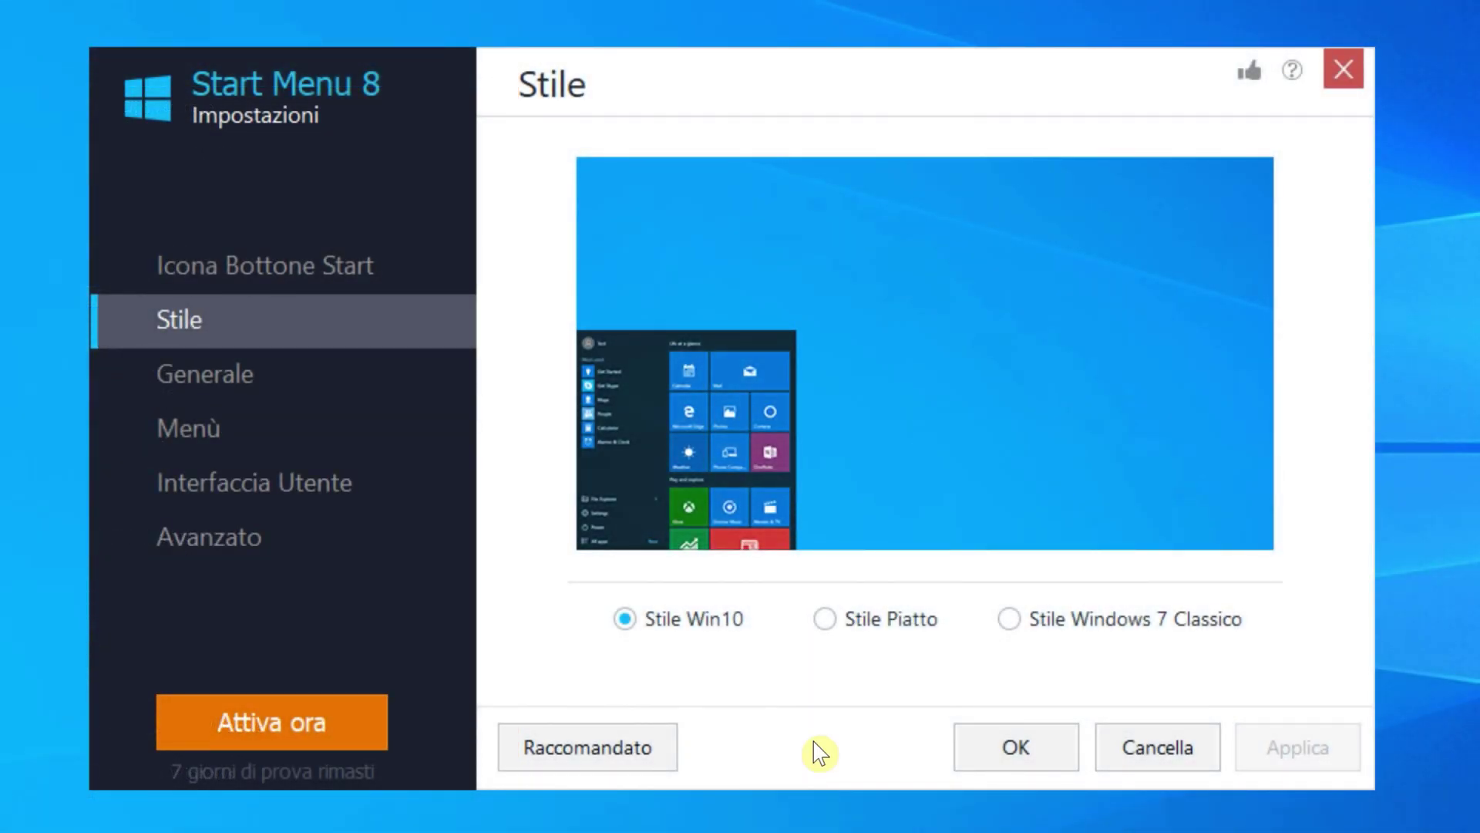
# Switch the Start menu to Stile Piatto with transparency at the minimum and apply the change
pyautogui.click(831, 630)
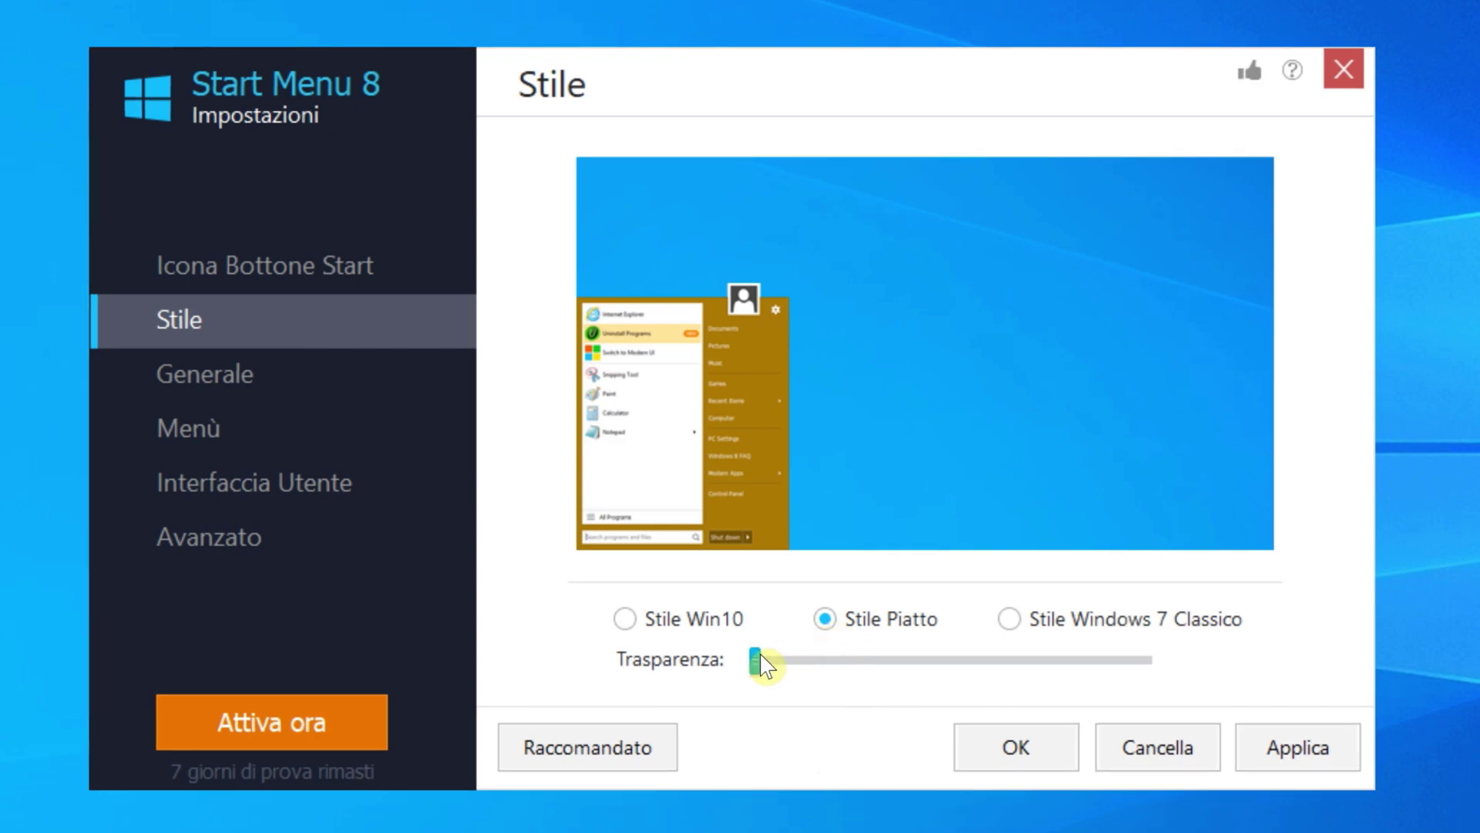
pyautogui.moveTo(753, 677); pyautogui.dragTo(733, 704)
pyautogui.click(1299, 756)
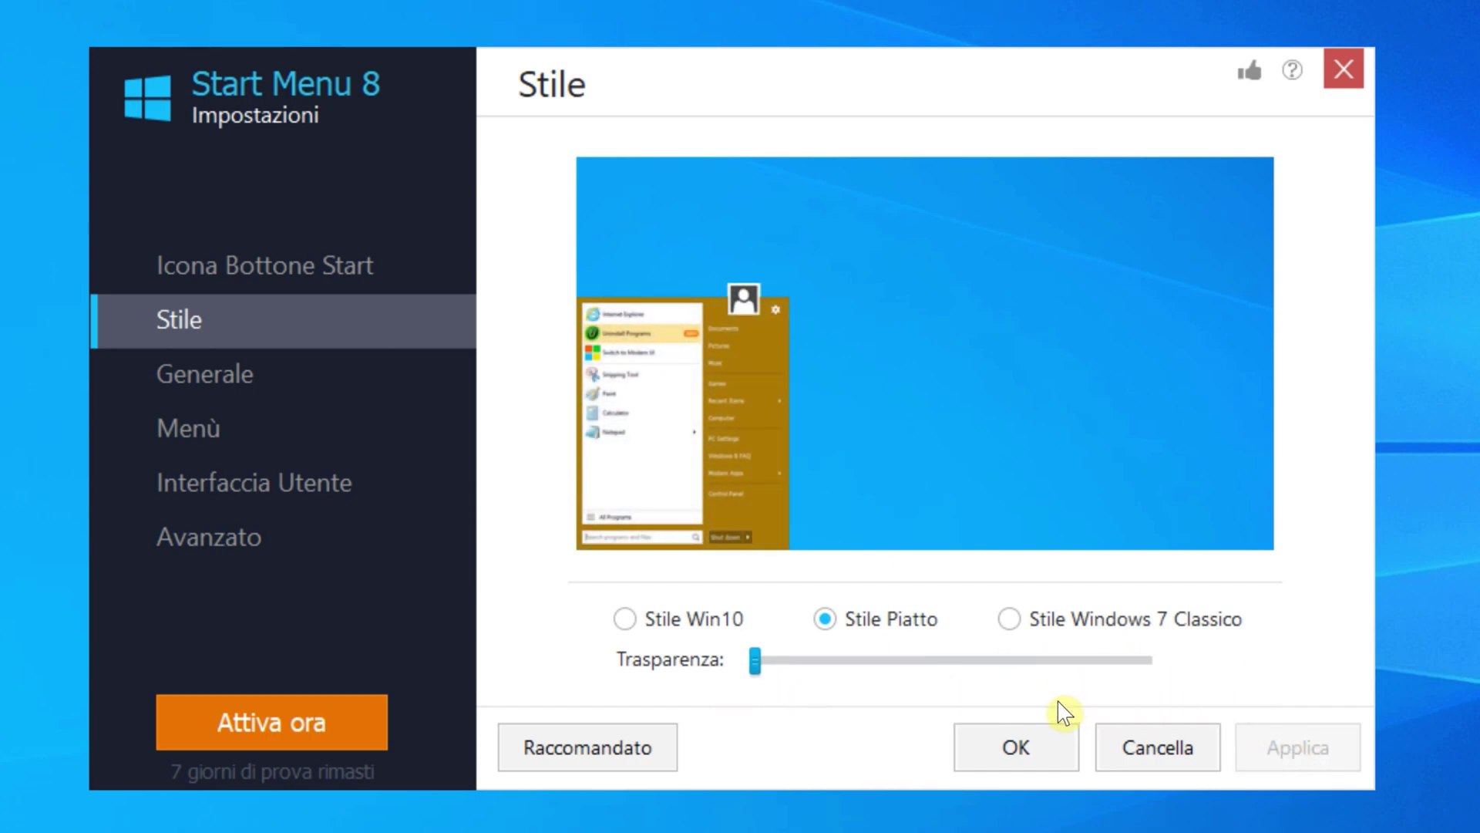
pyautogui.click(1047, 751)
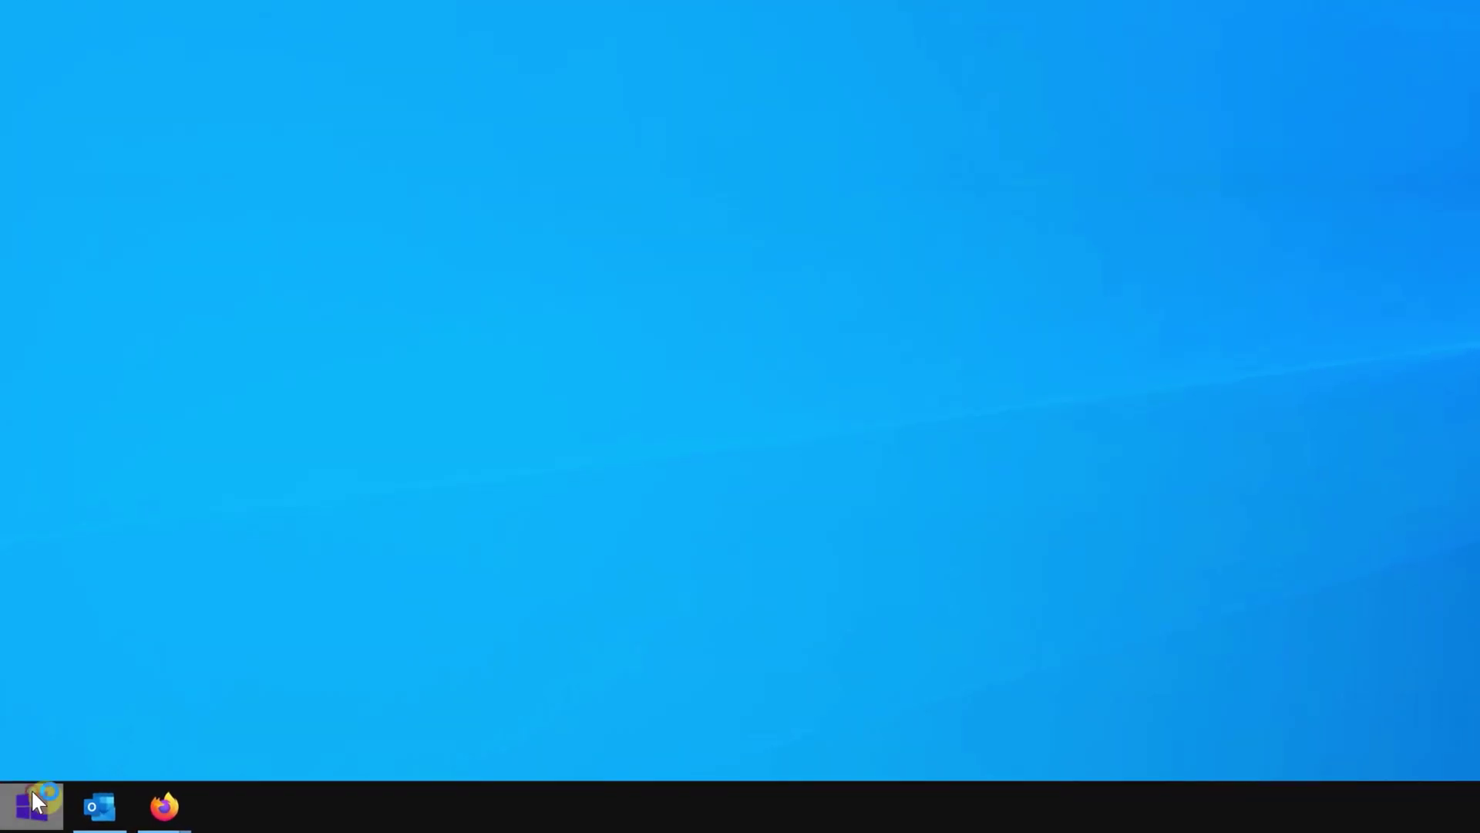
# Open the PRO activation from the Start menu, paste the licence code and register it
pyautogui.click(21, 812)
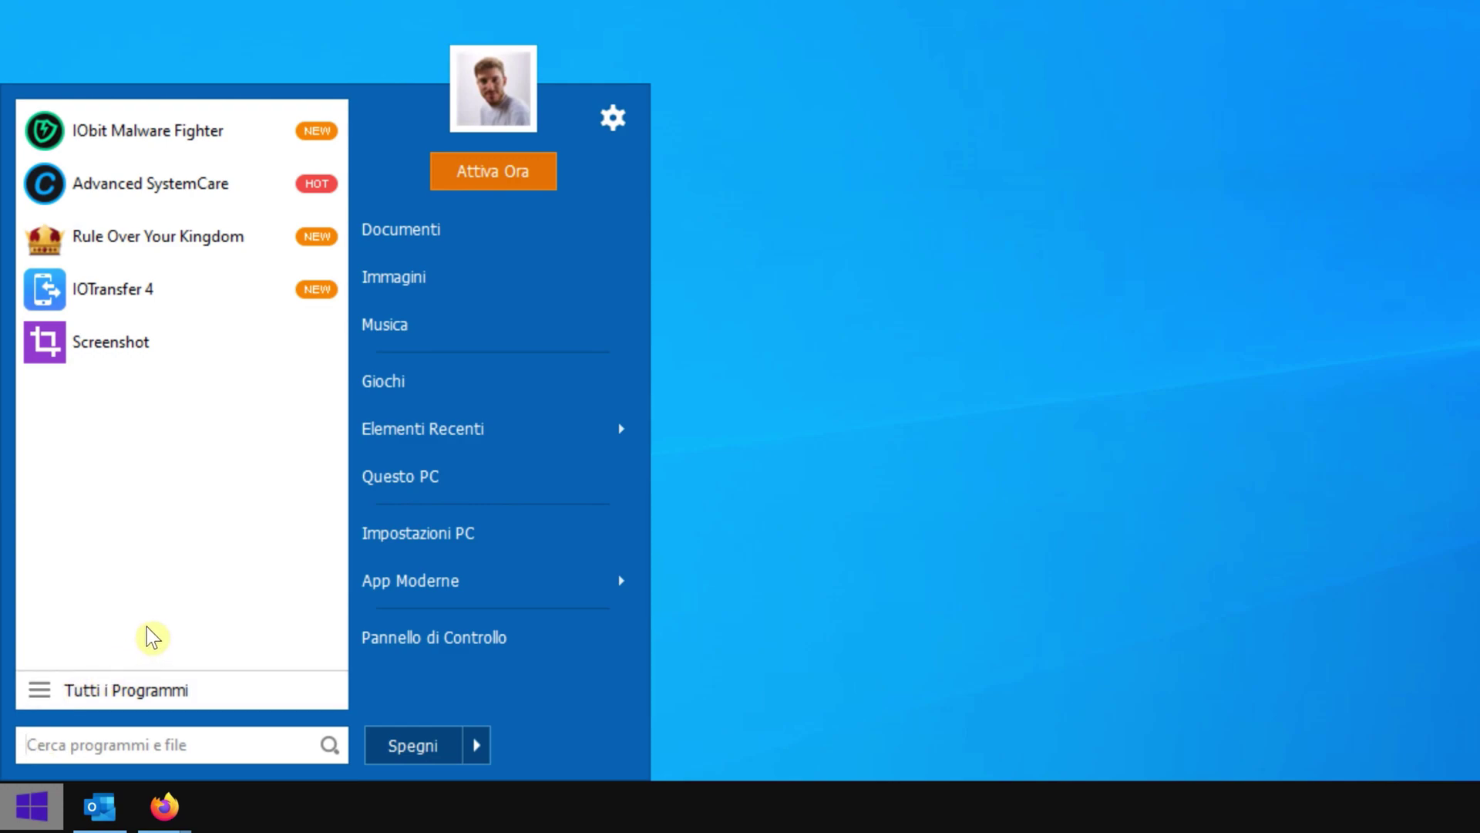
pyautogui.click(388, 292)
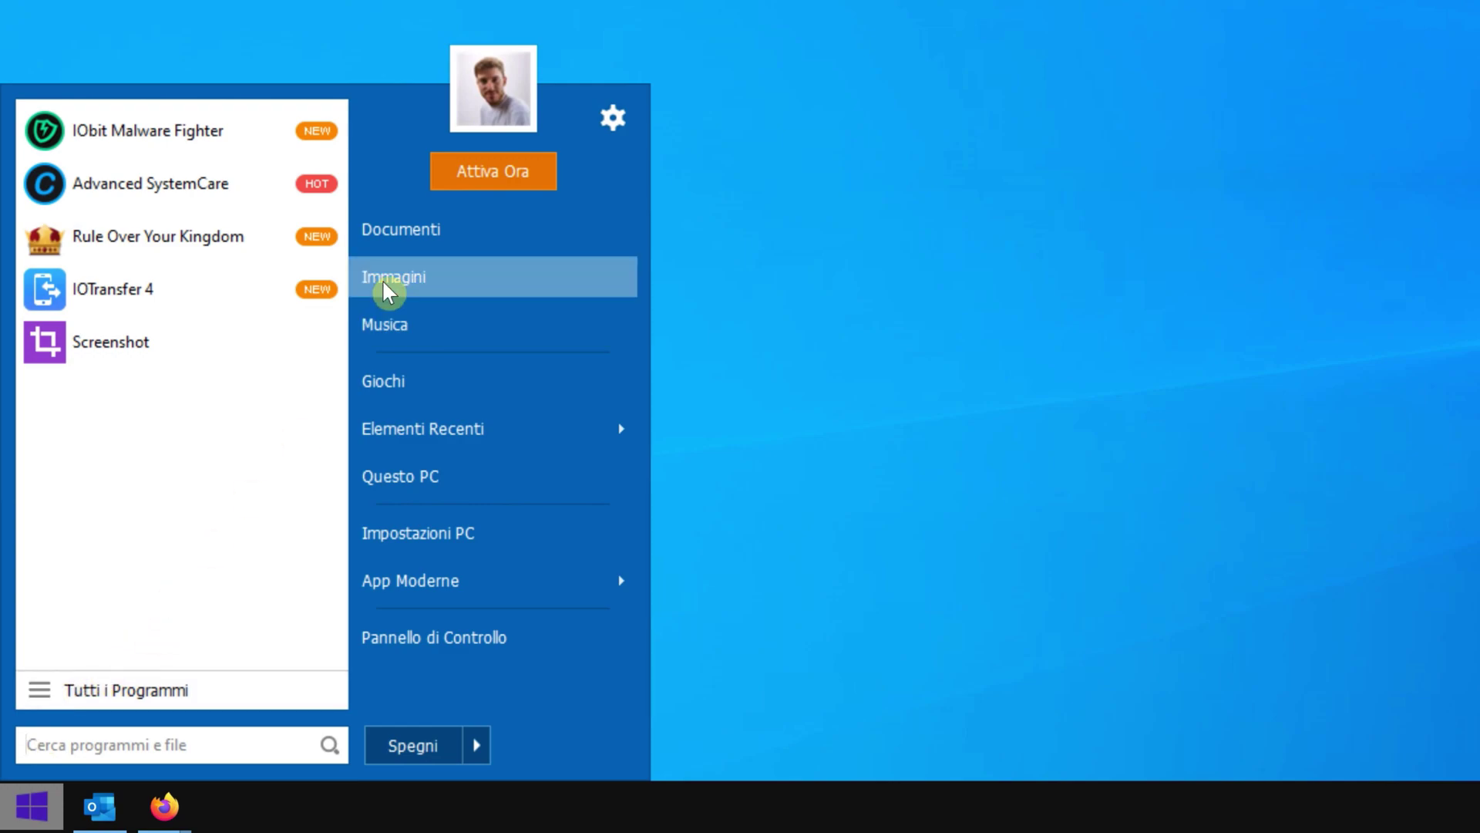
pyautogui.click(486, 187)
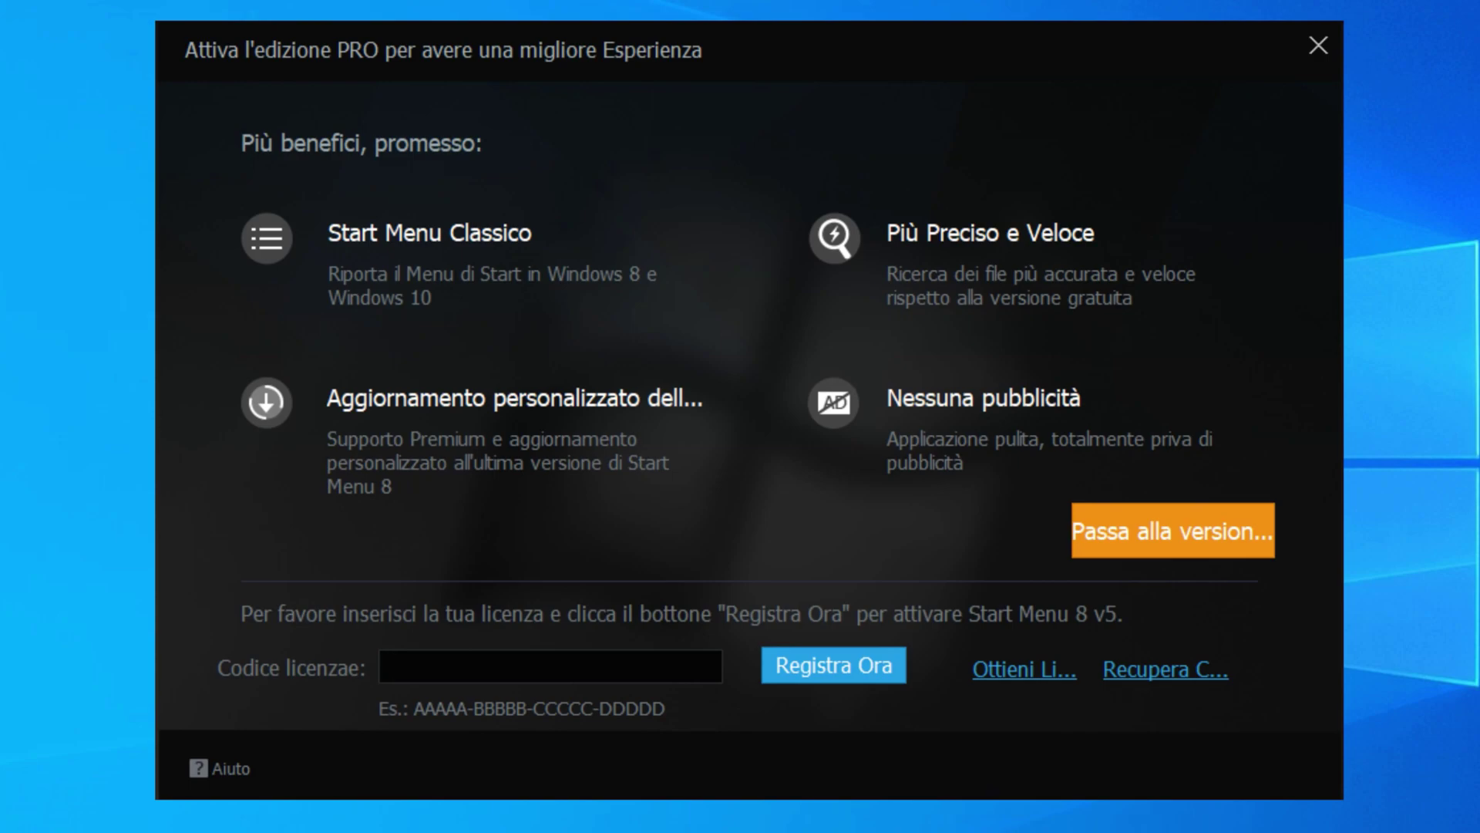
pyautogui.hotkey('ctrl', 'v')
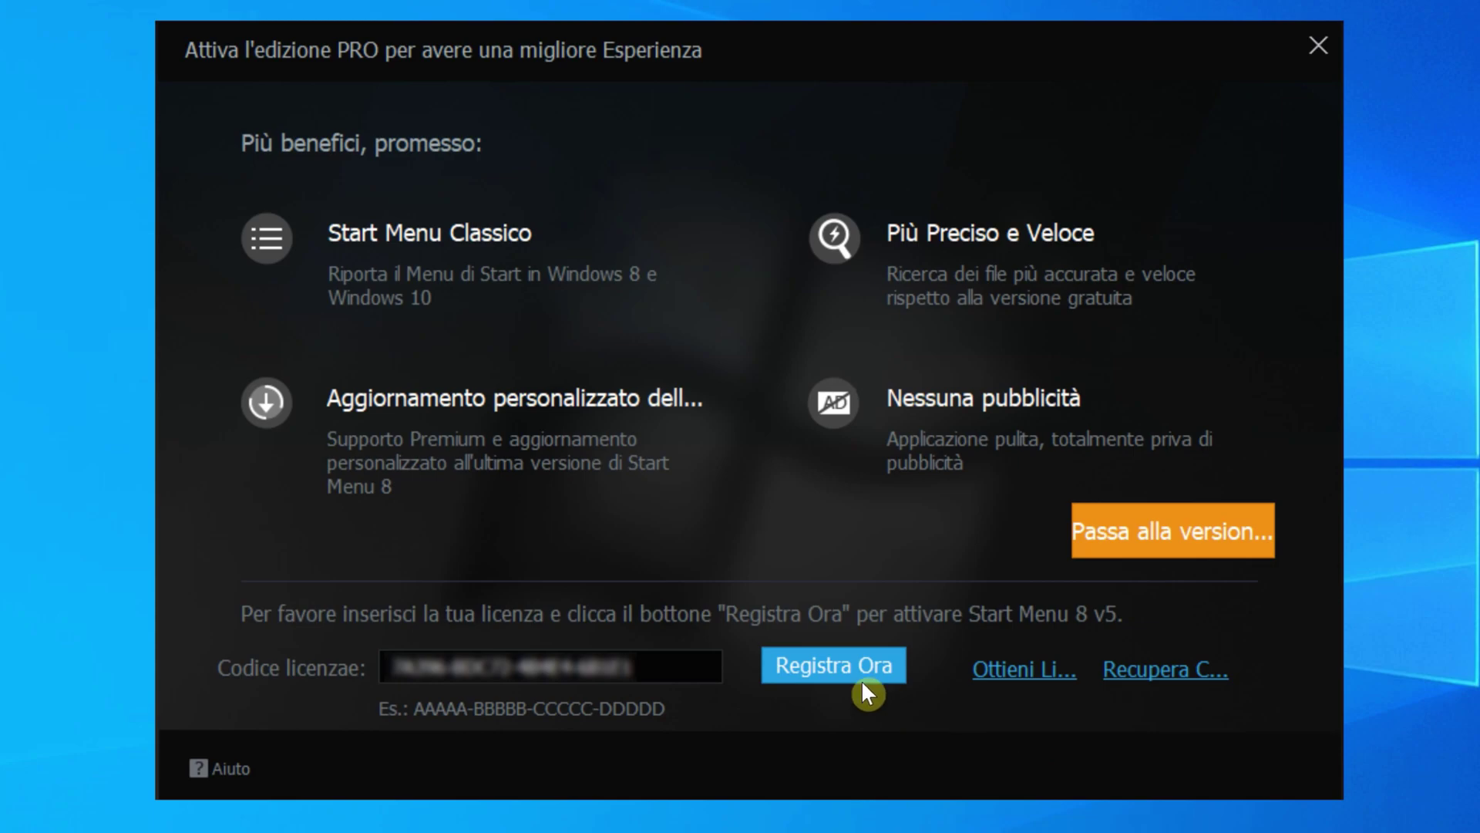
pyautogui.click(818, 662)
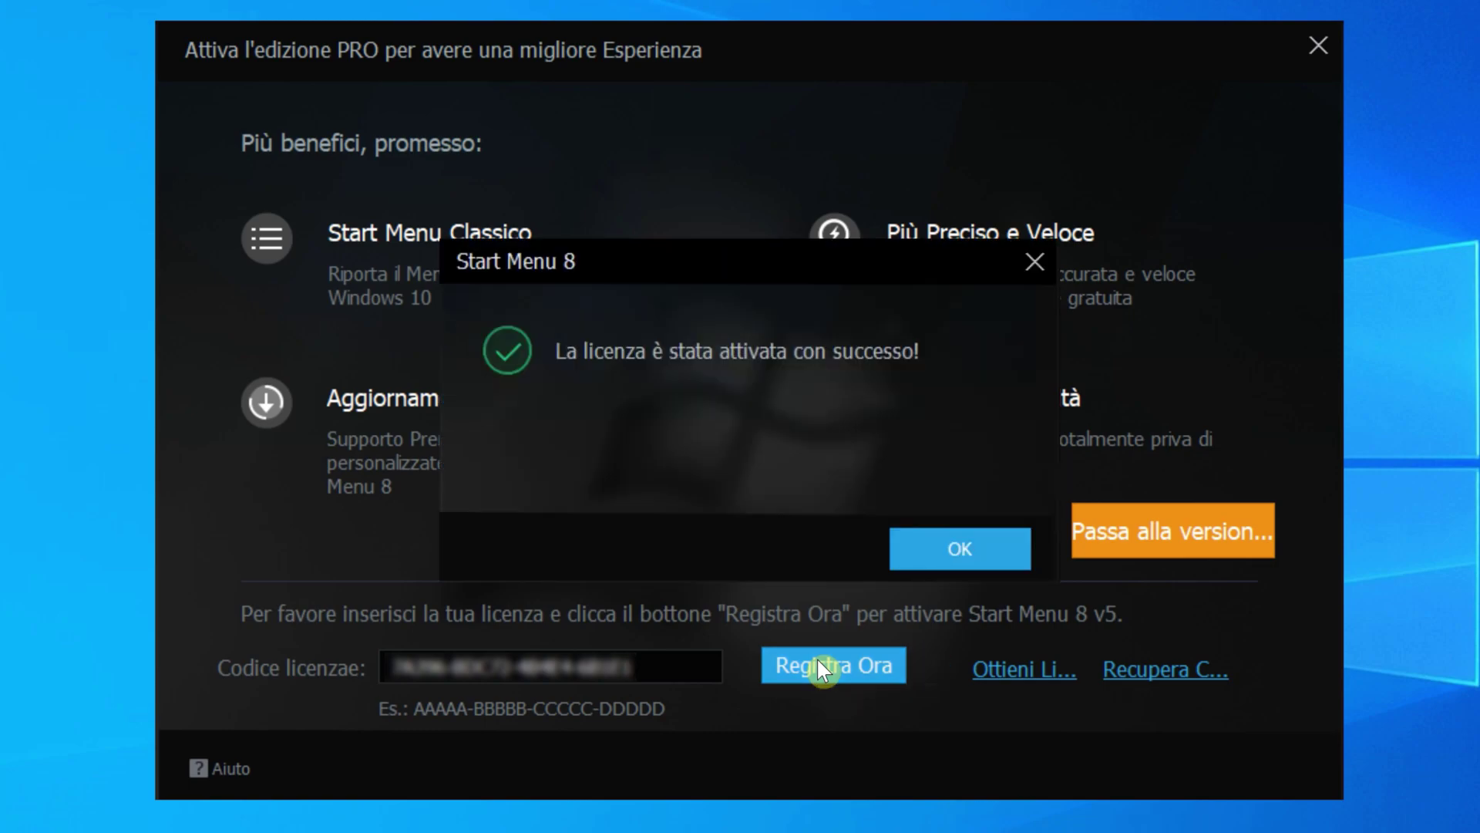
pyautogui.click(960, 563)
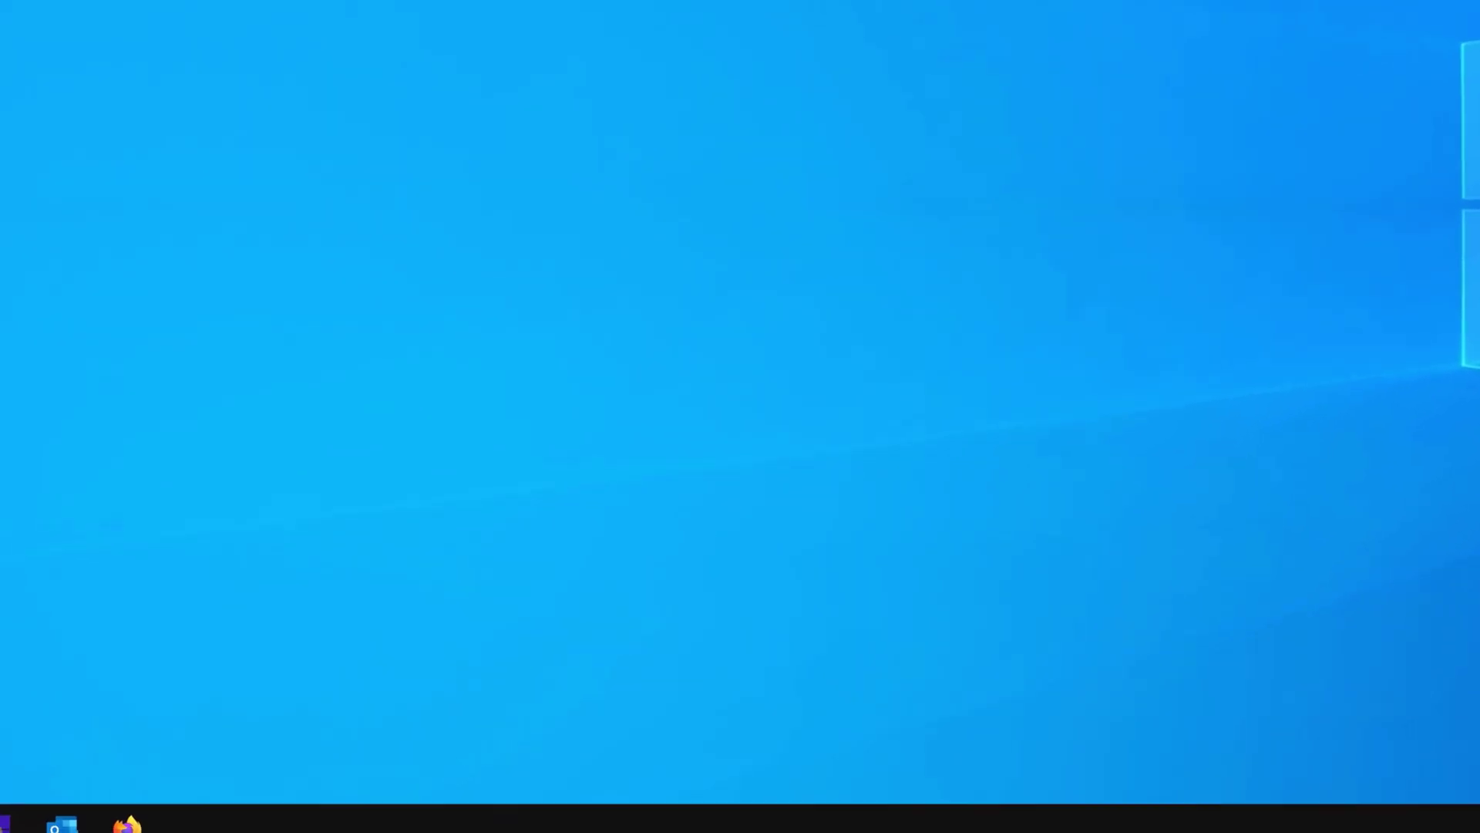
# Examine the flat-style Start menu: the full program list, the App Moderne submenu and the power options
pyautogui.click(4, 823)
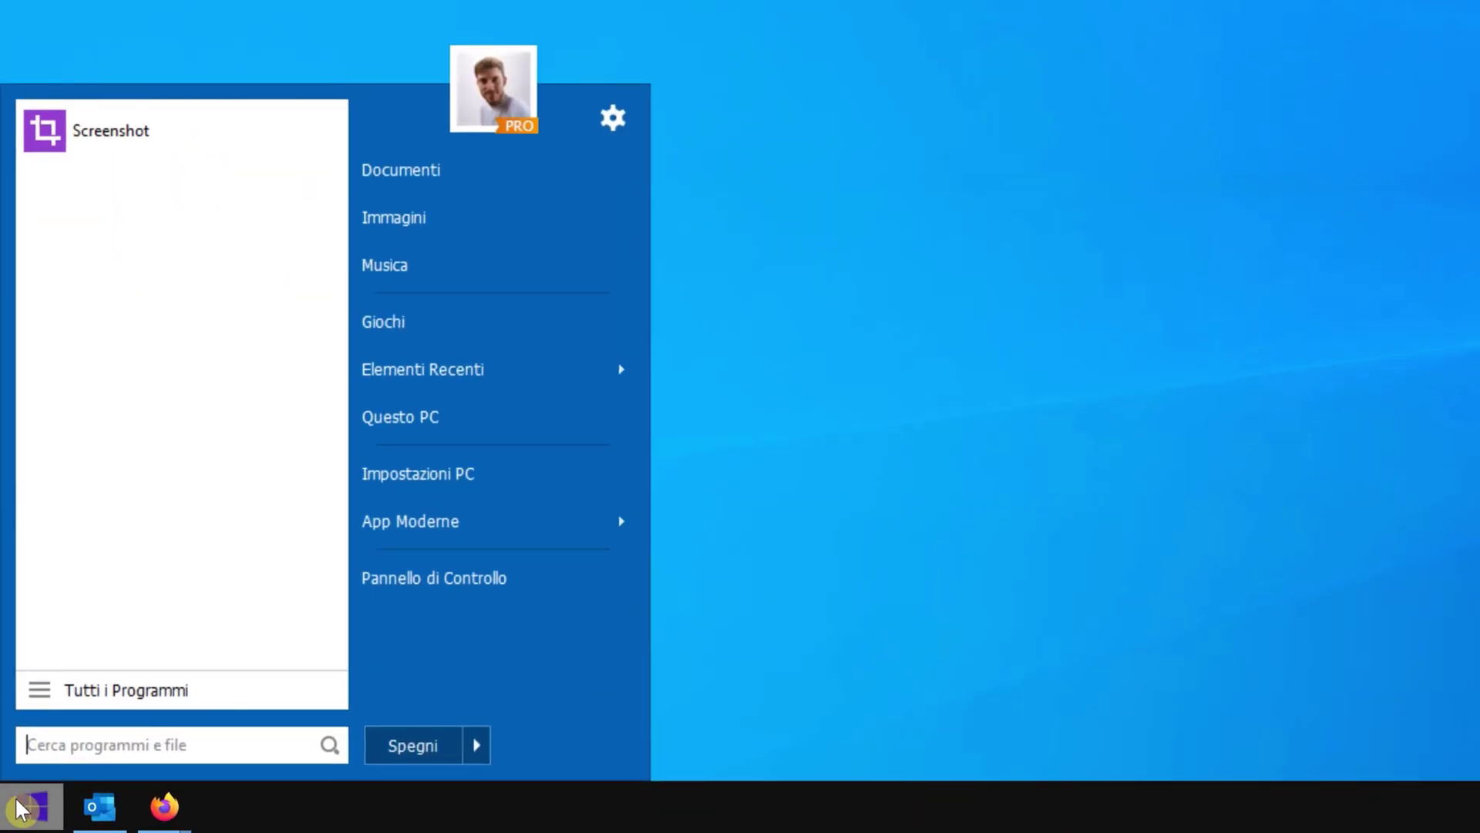
pyautogui.click(34, 696)
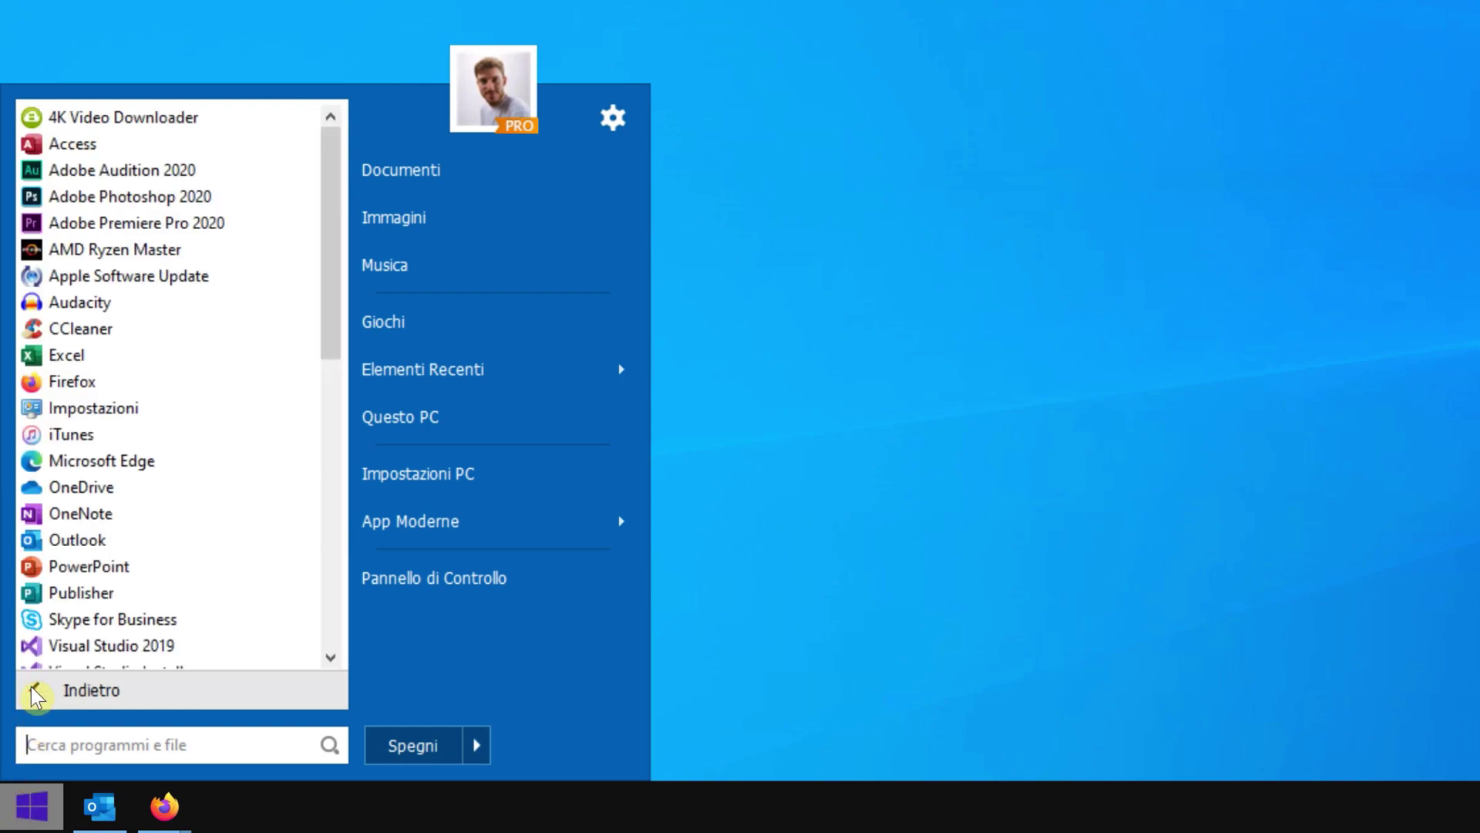
pyautogui.scroll(-2, 216, 431)
pyautogui.scroll(-4, 220, 431)
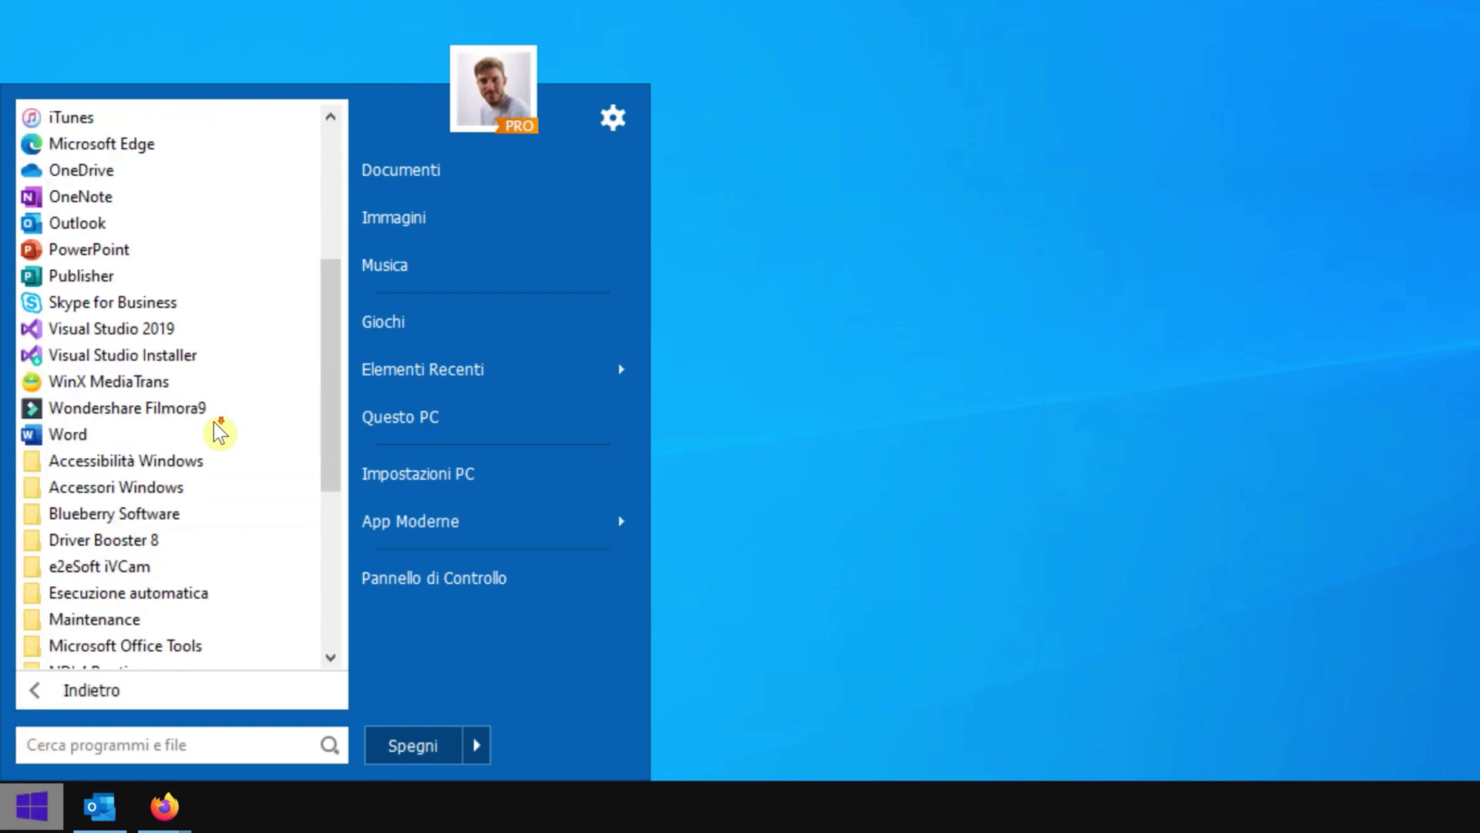
pyautogui.scroll(-2, 220, 432)
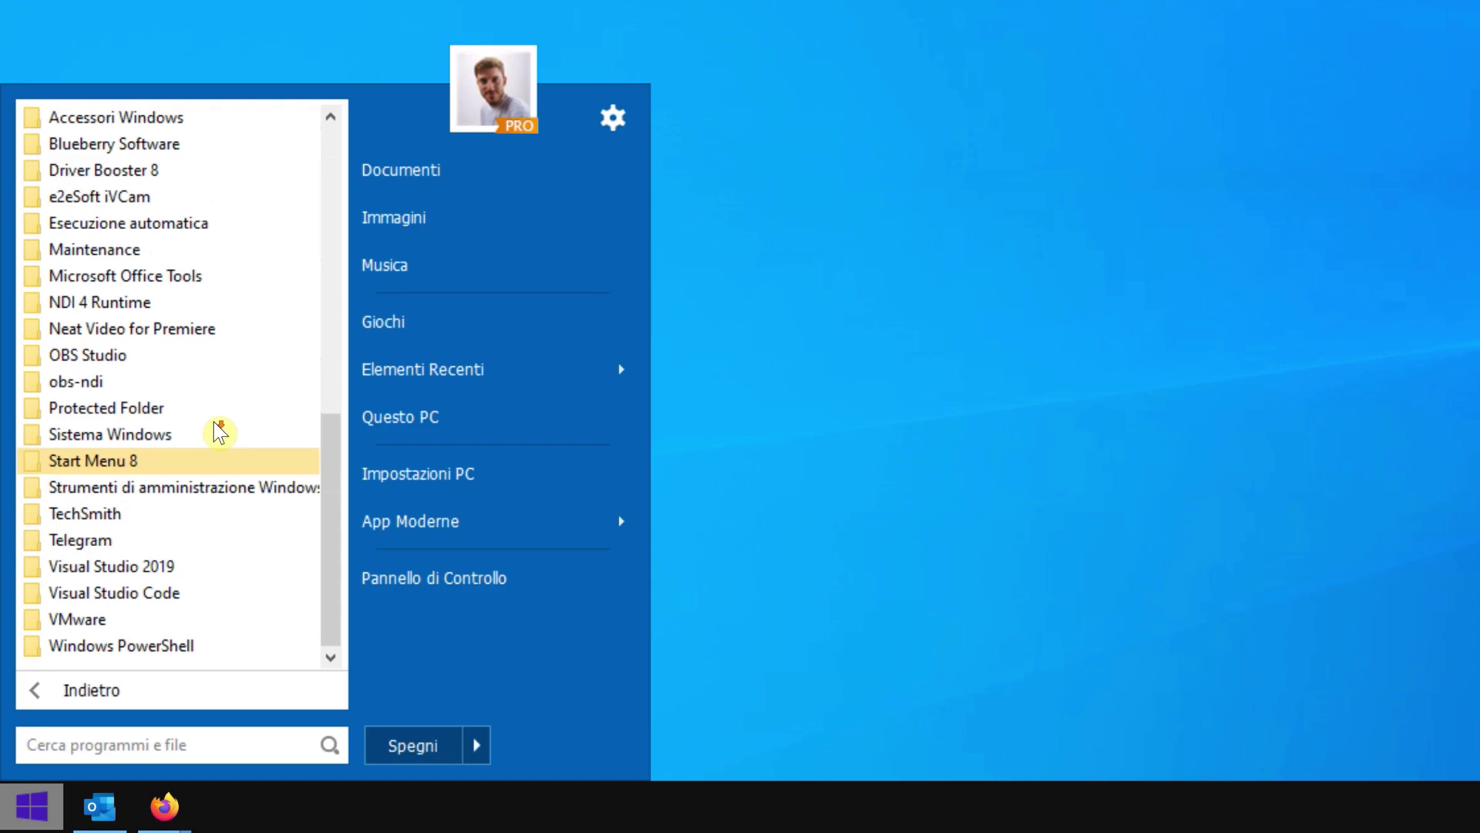
pyautogui.scroll(5, 219, 432)
pyautogui.scroll(4, 220, 431)
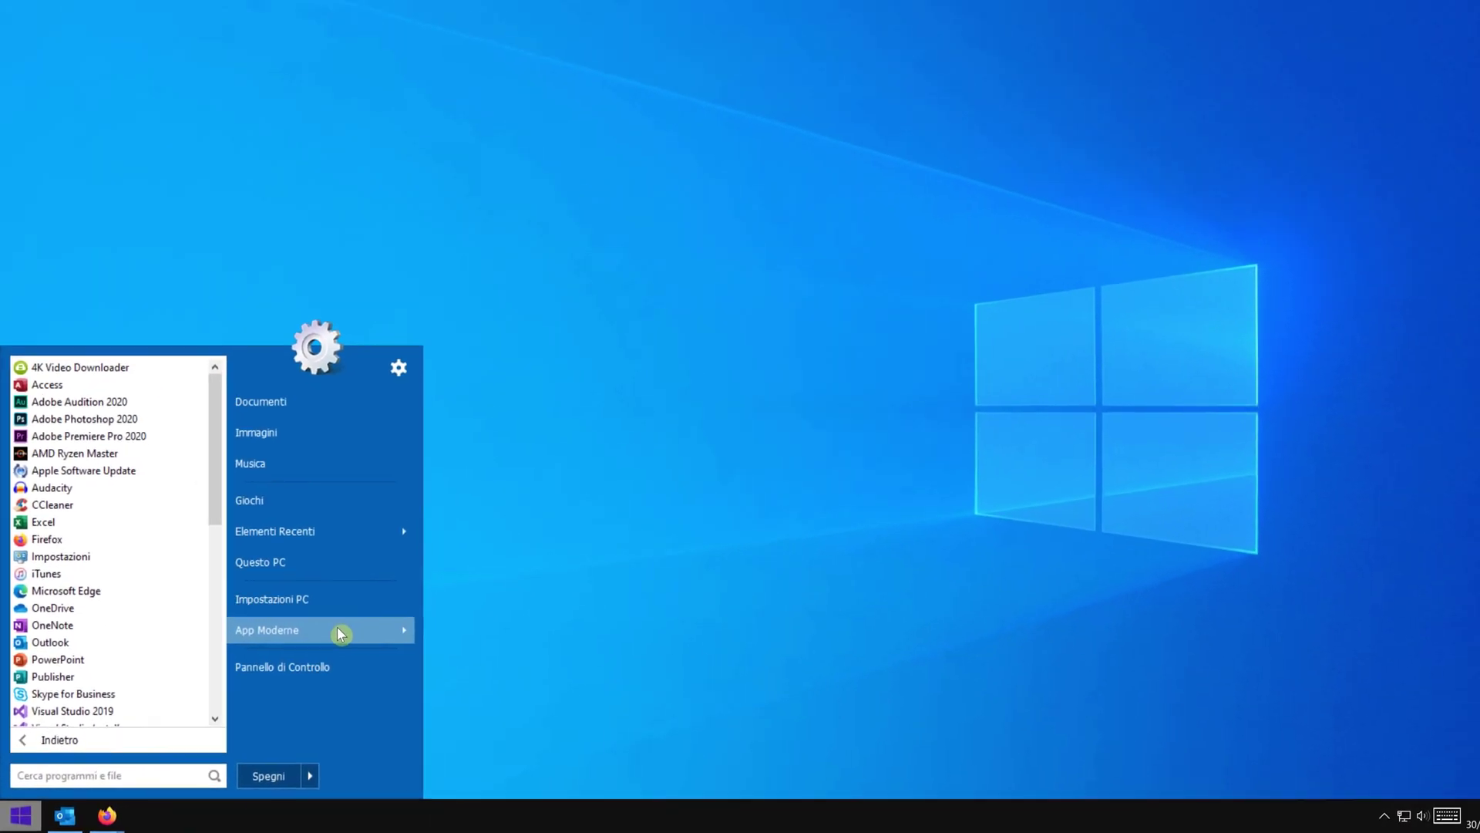
pyautogui.moveTo(494, 538)
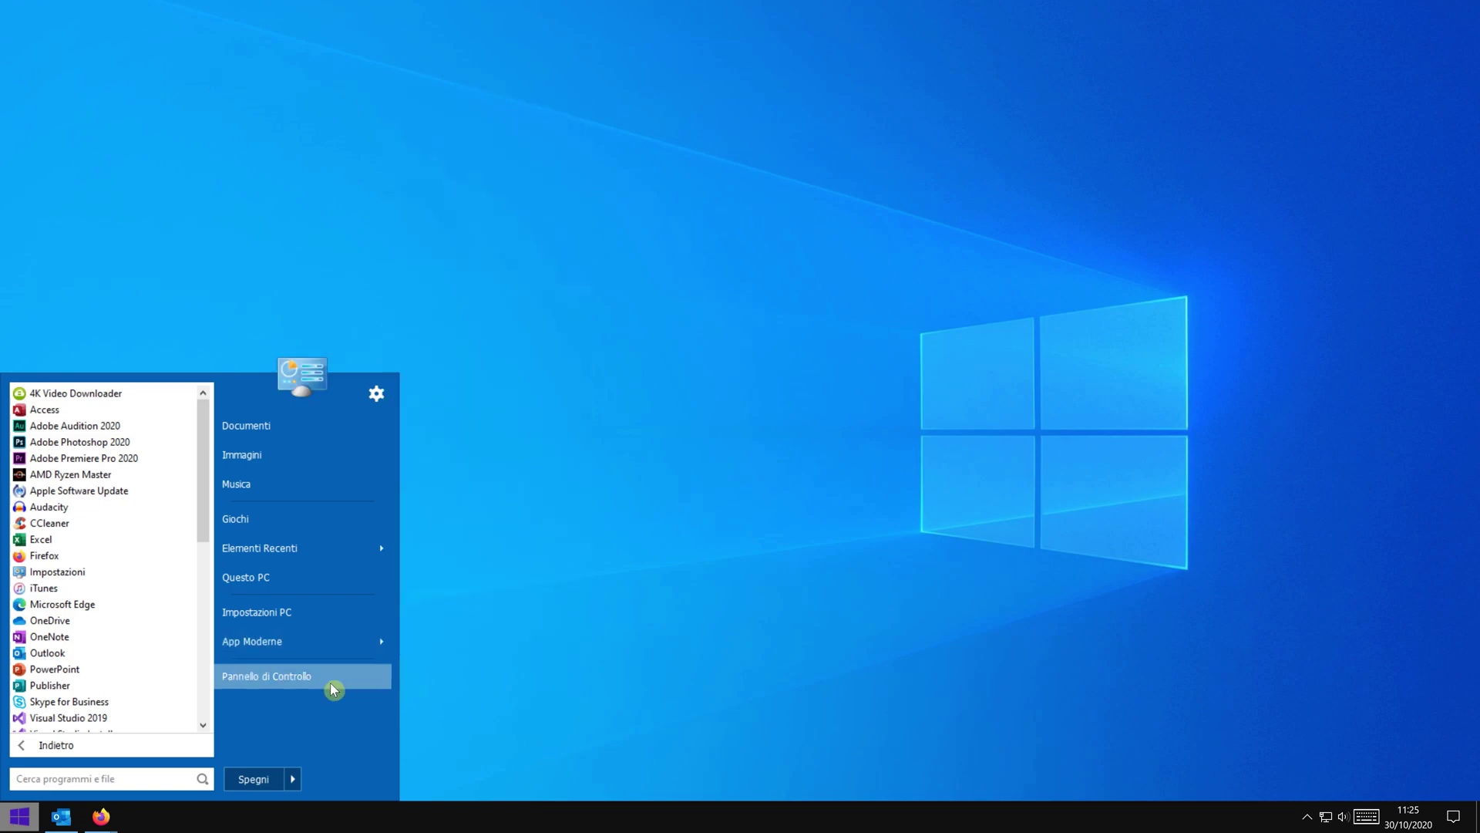
pyautogui.click(297, 779)
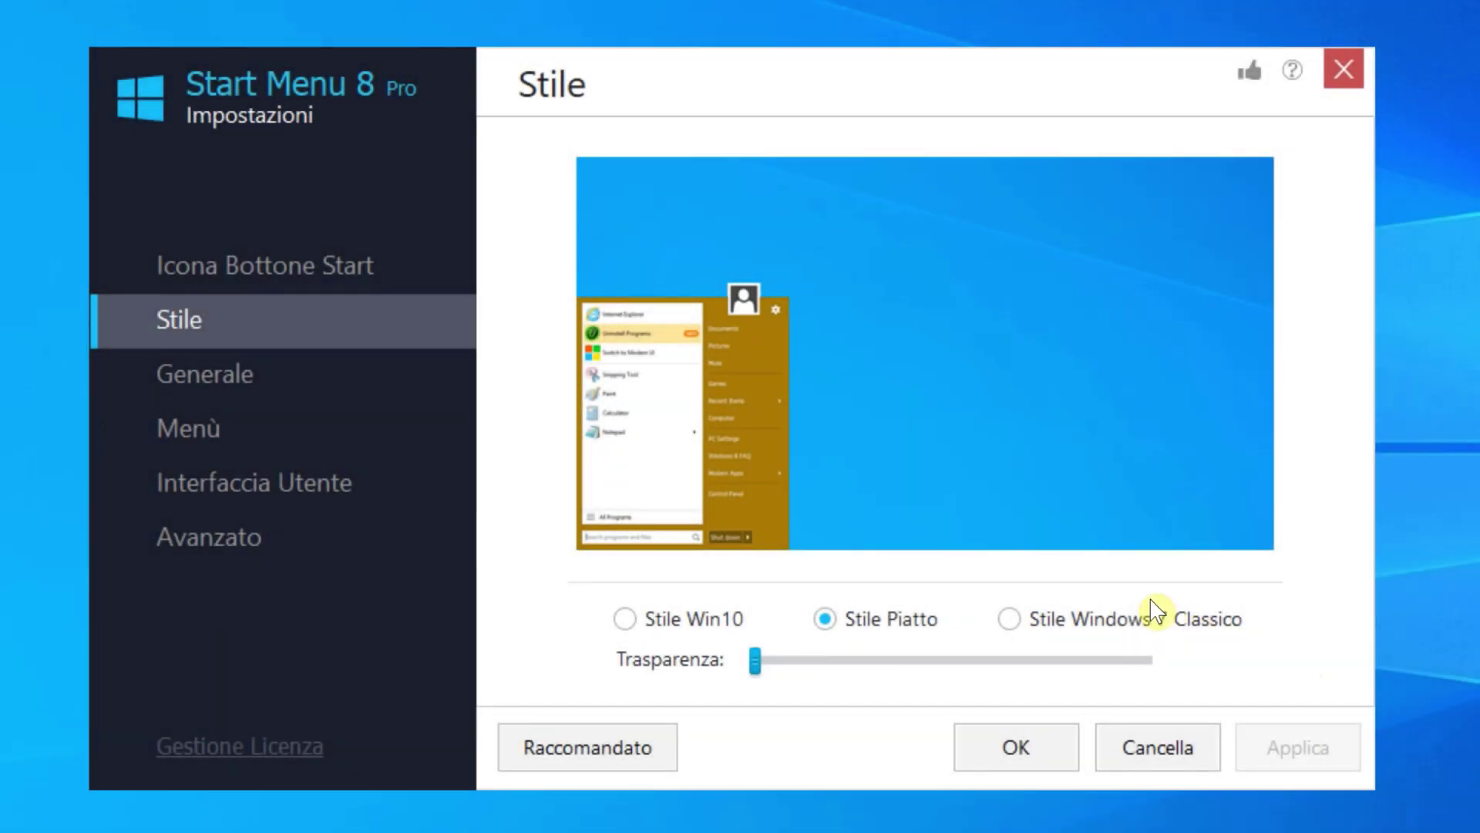
# Change the Start menu style to Stile Windows 7 Classico and apply it
pyautogui.click(1153, 629)
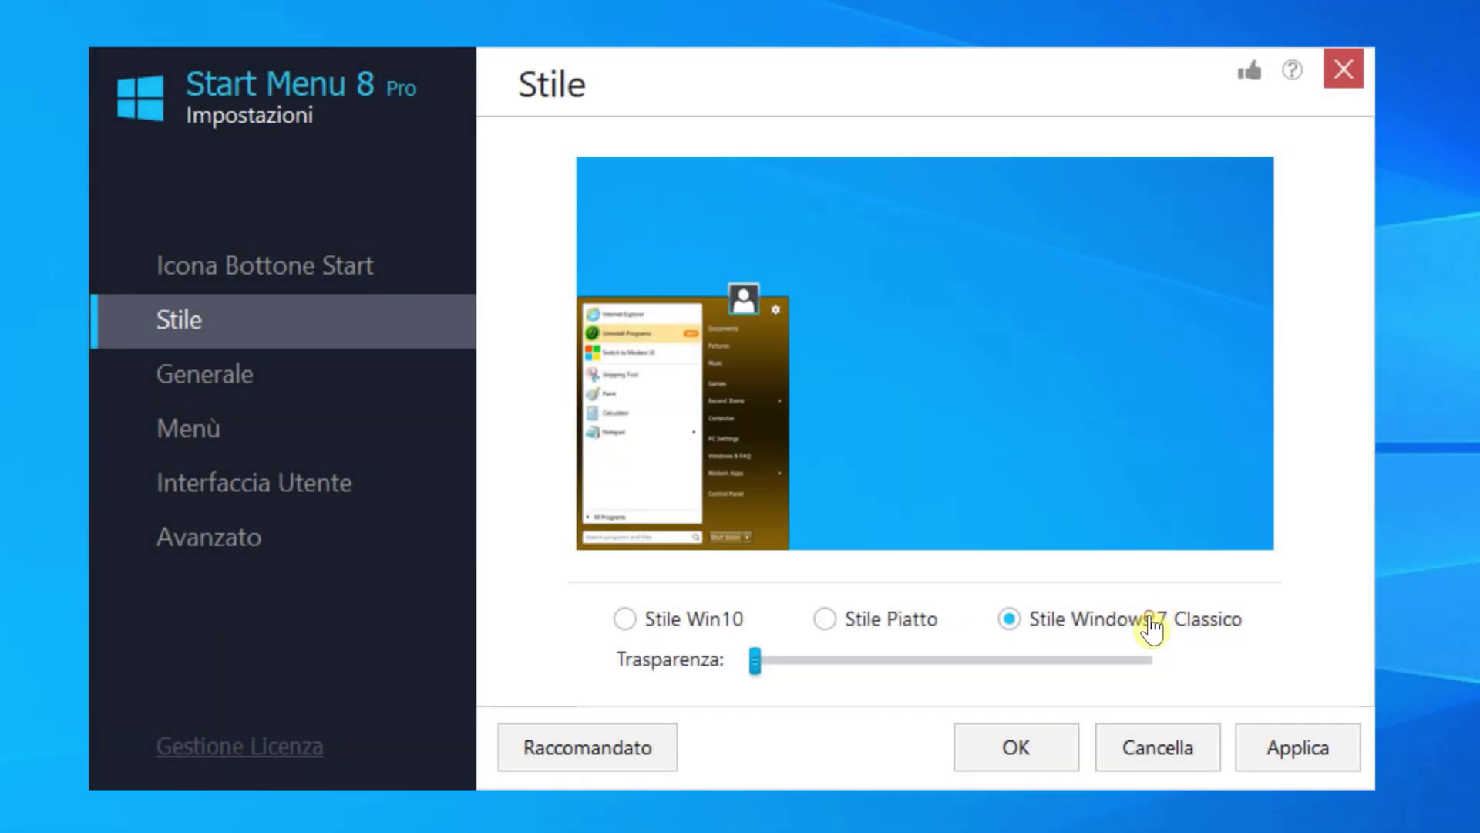
pyautogui.click(1271, 749)
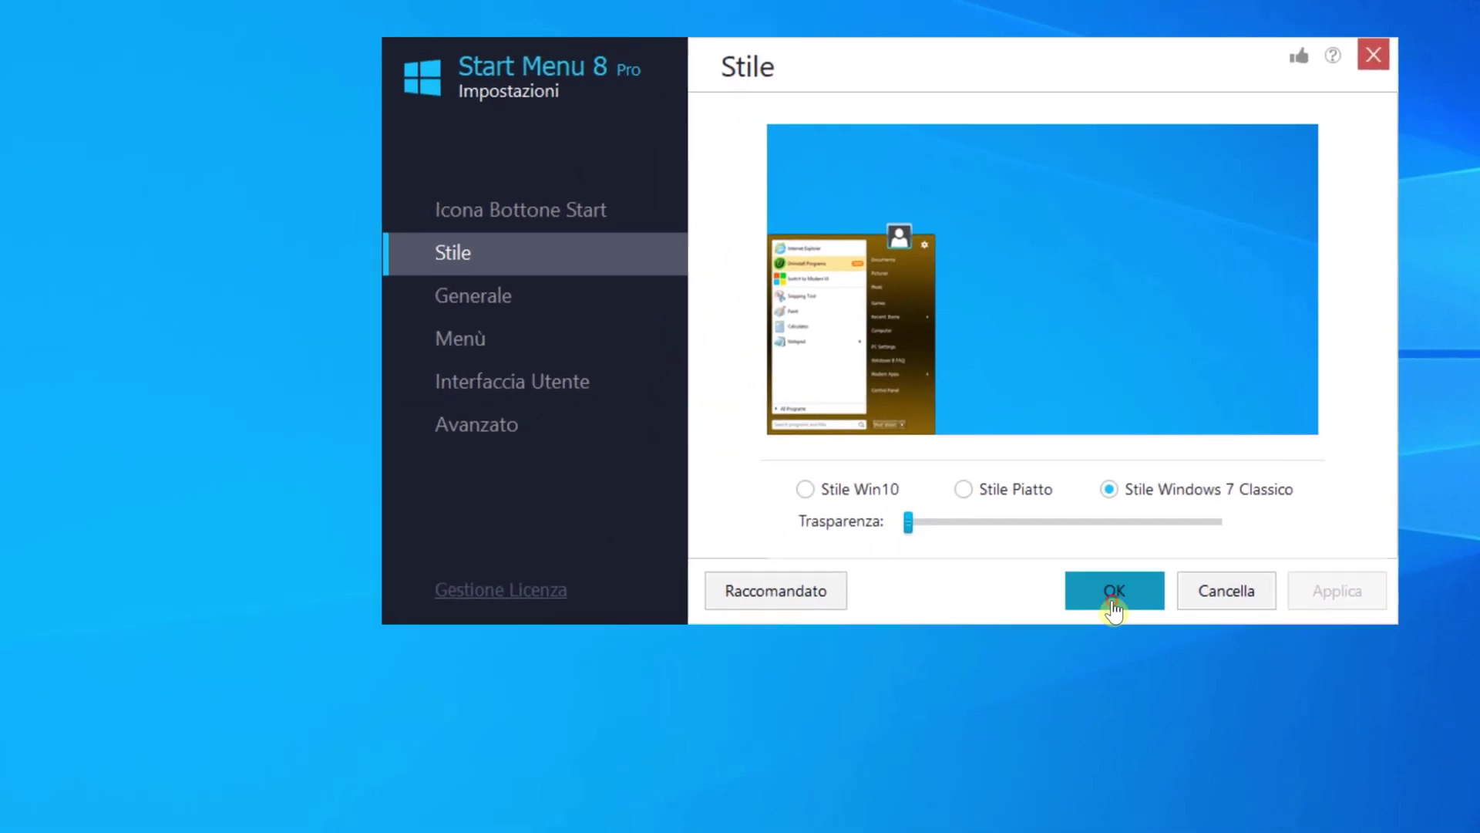
pyautogui.click(1114, 600)
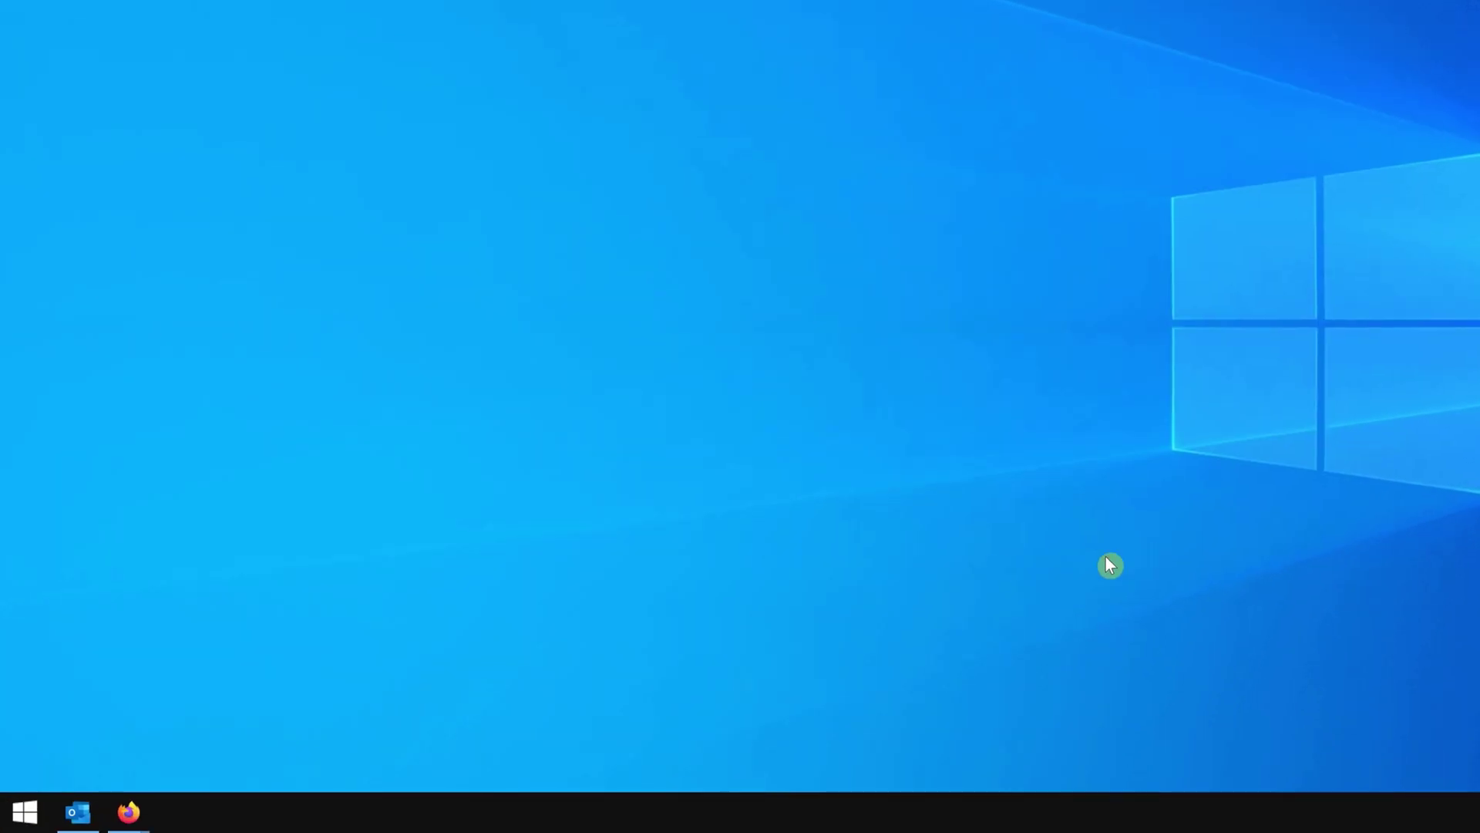
# Look through the full program list in the Windows 7-style Start menu
pyautogui.click(23, 811)
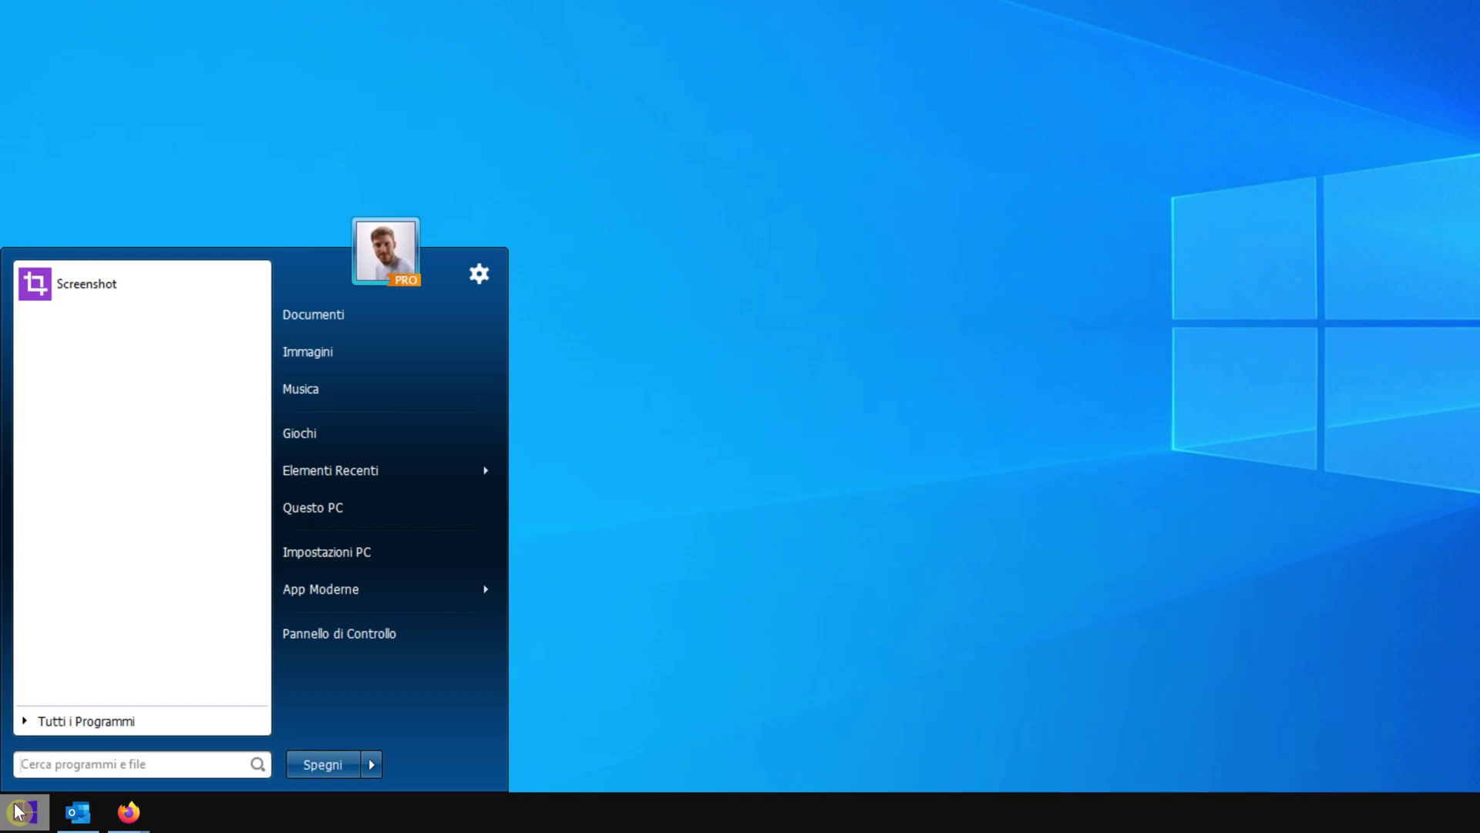
pyautogui.click(61, 721)
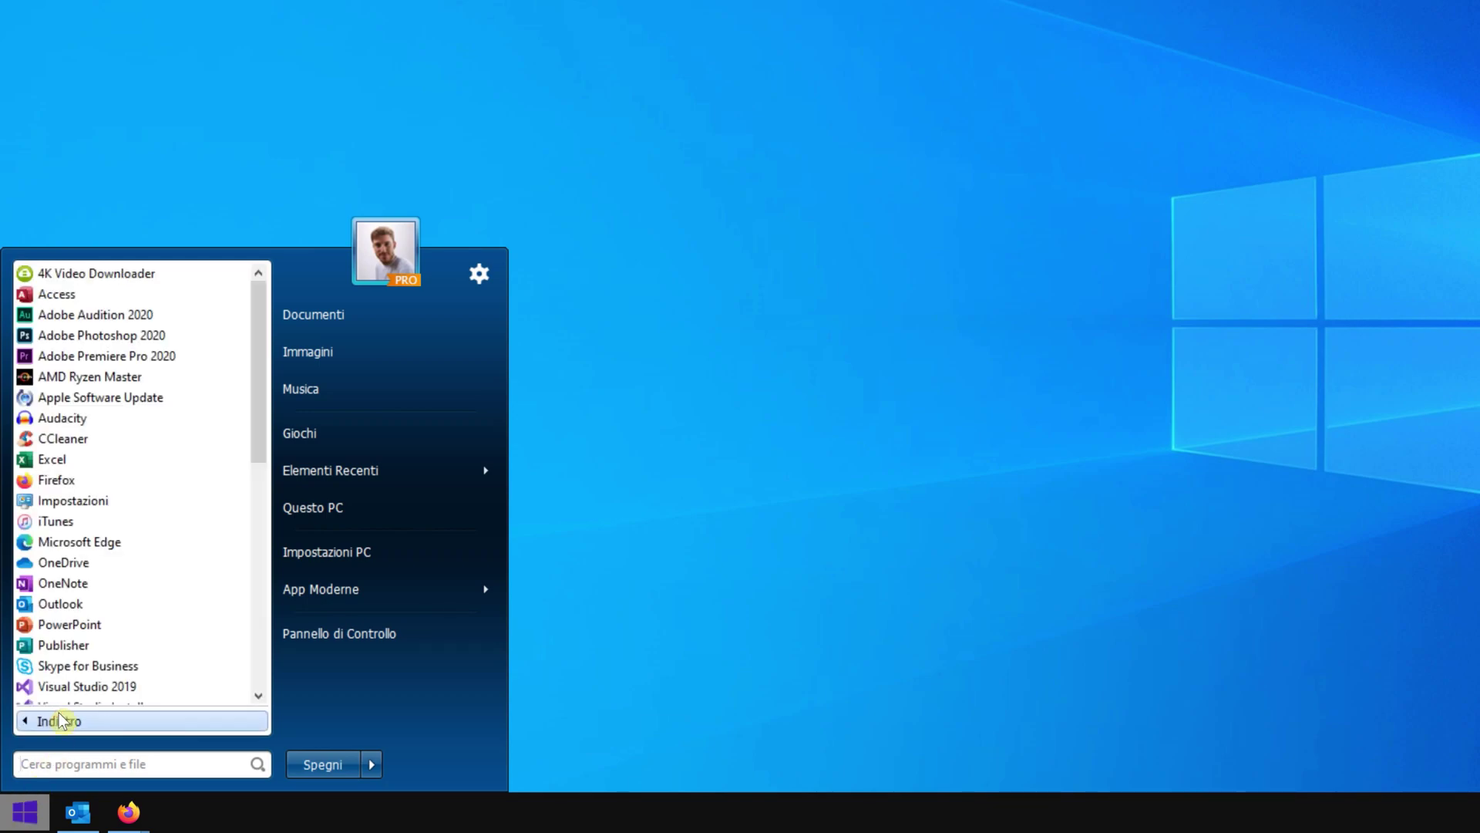
pyautogui.scroll(-6, 154, 590)
pyautogui.scroll(-3, 154, 590)
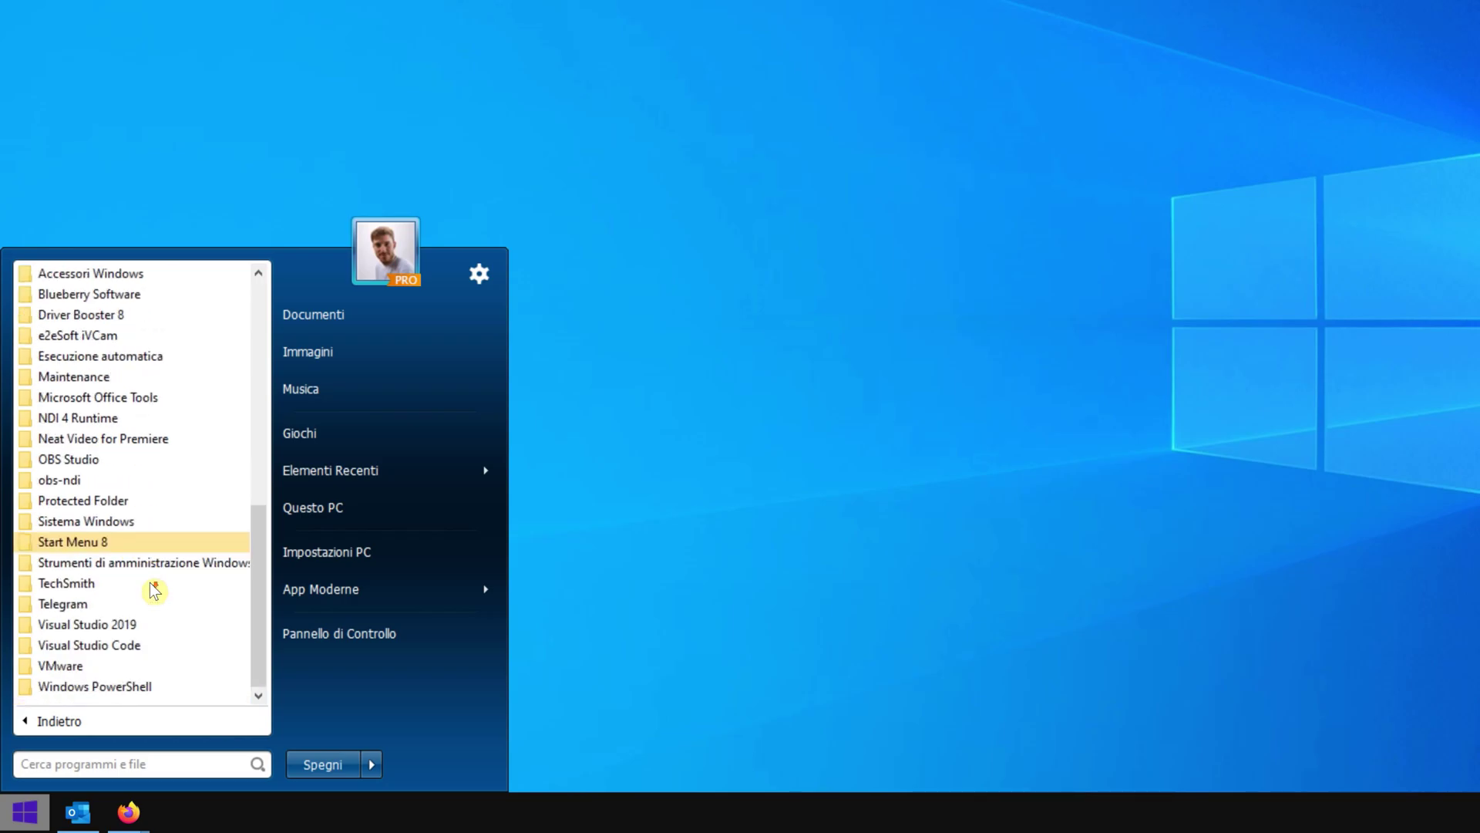
pyautogui.scroll(4, 149, 586)
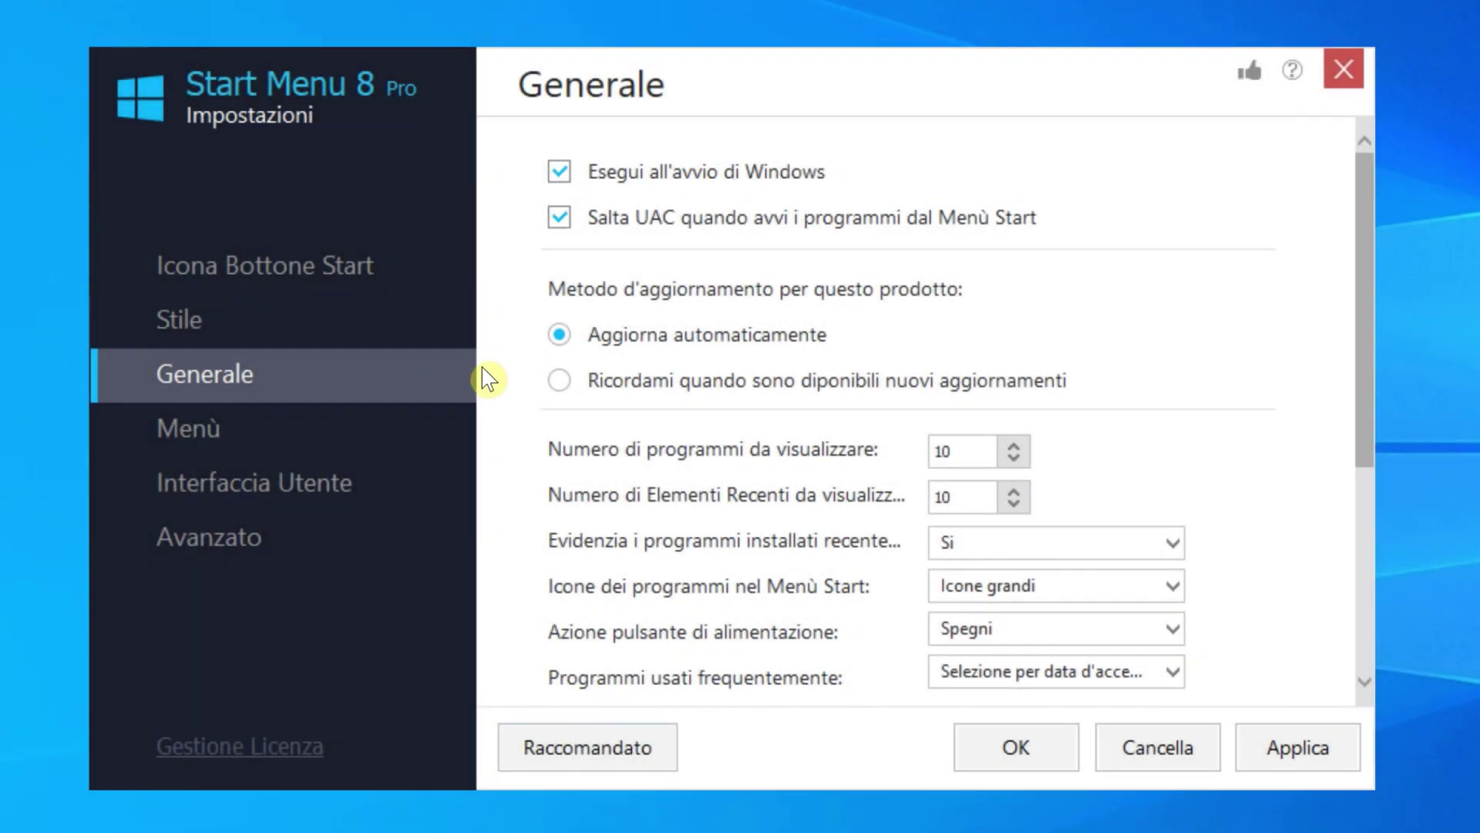
# Review the options in the Generale, Menù, Interfaccia Utente and Avanzato settings
pyautogui.scroll(-3, 482, 369)
pyautogui.scroll(-1, 482, 369)
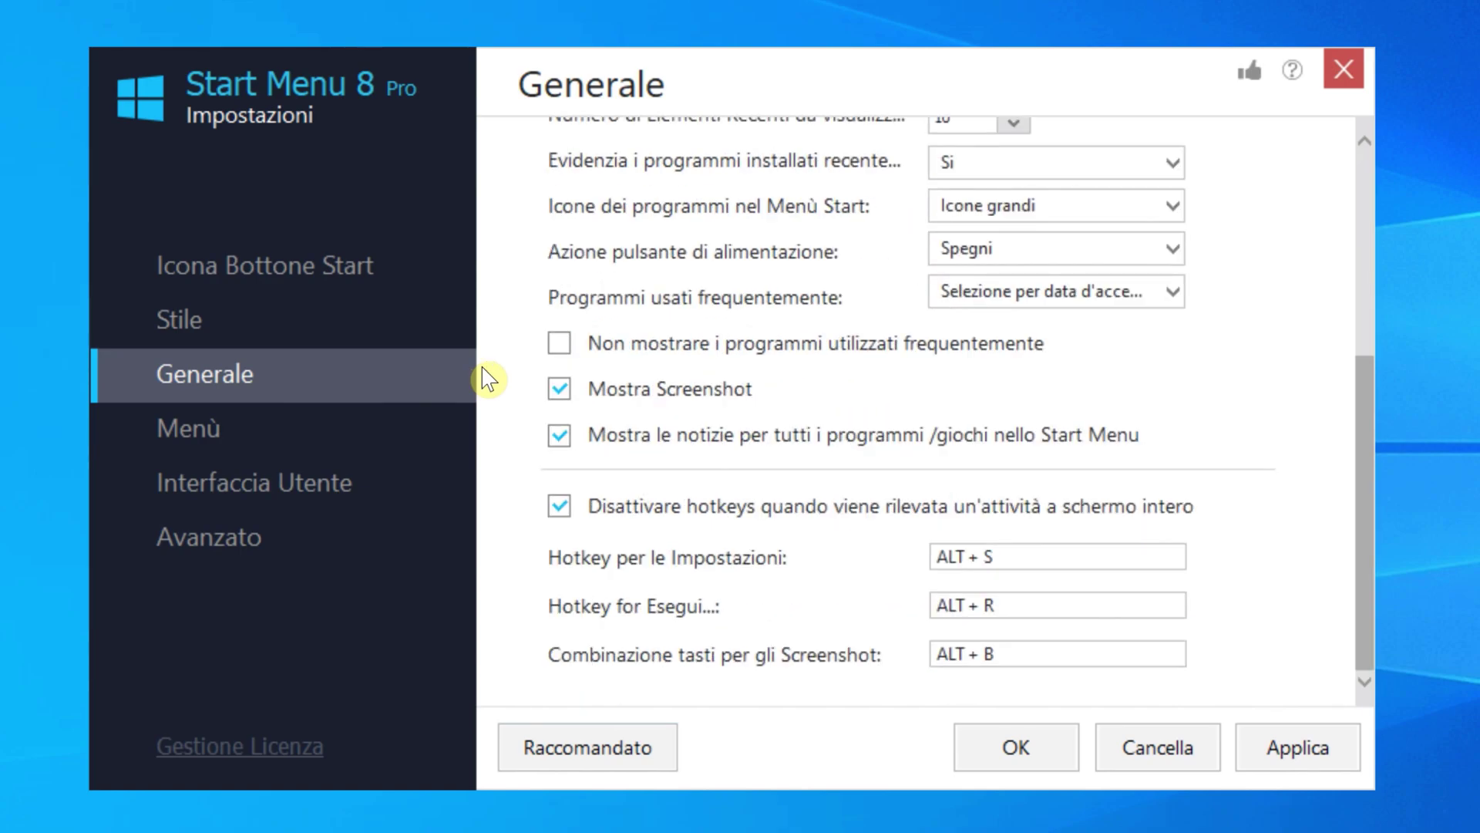
pyautogui.scroll(3, 489, 378)
pyautogui.scroll(1, 489, 378)
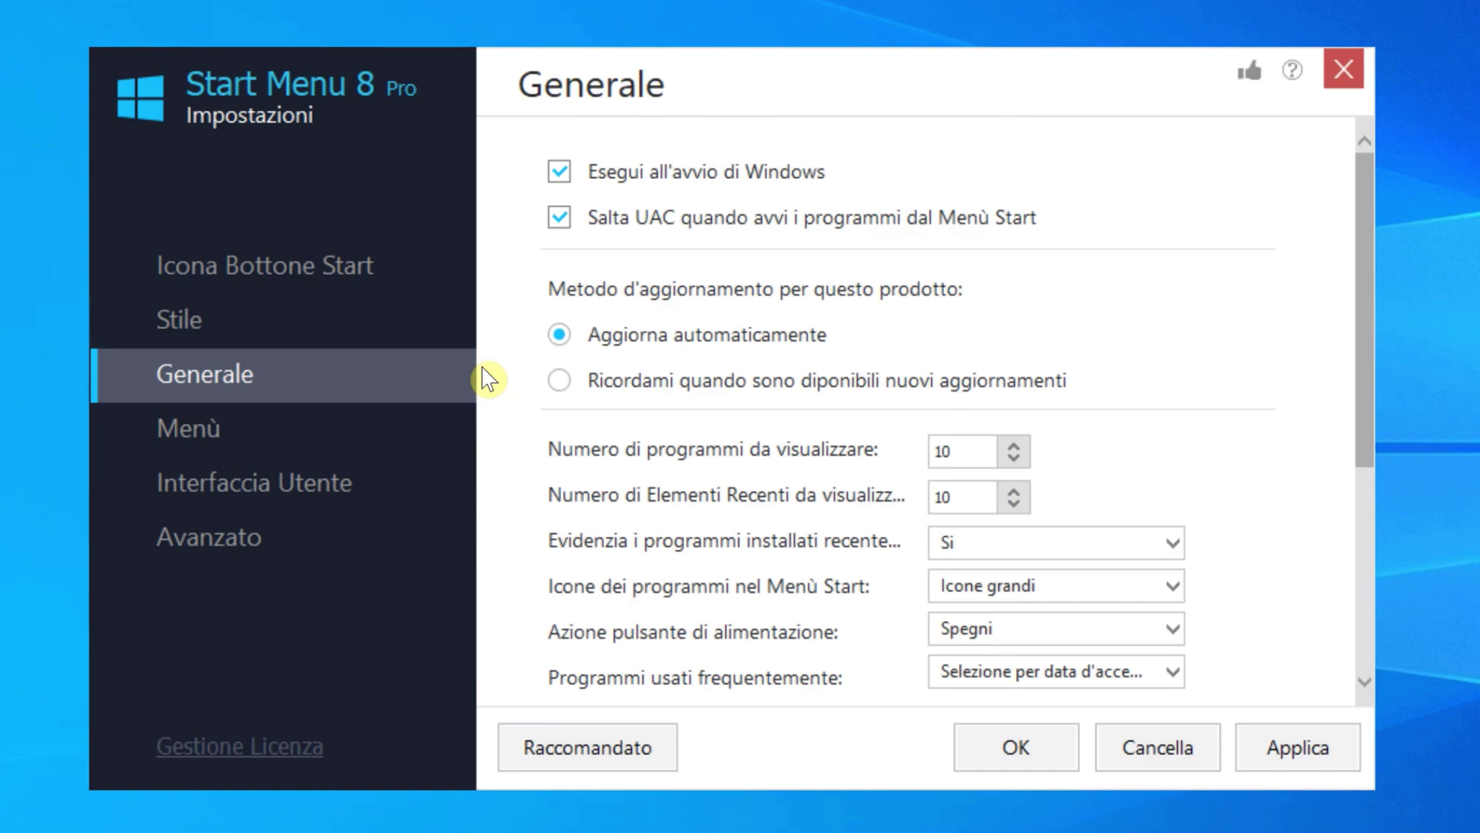
pyautogui.click(426, 428)
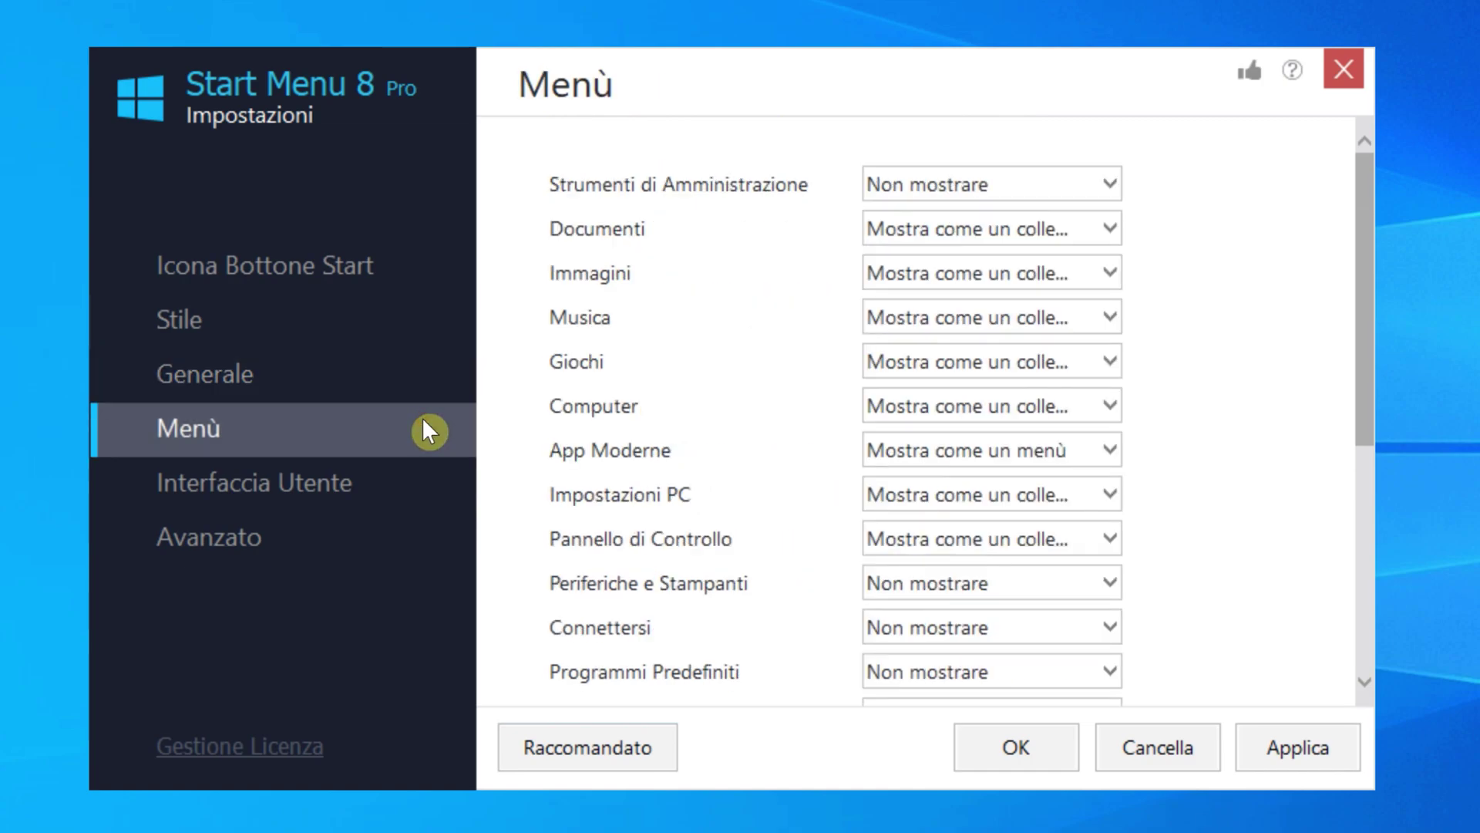
pyautogui.scroll(-5, 495, 407)
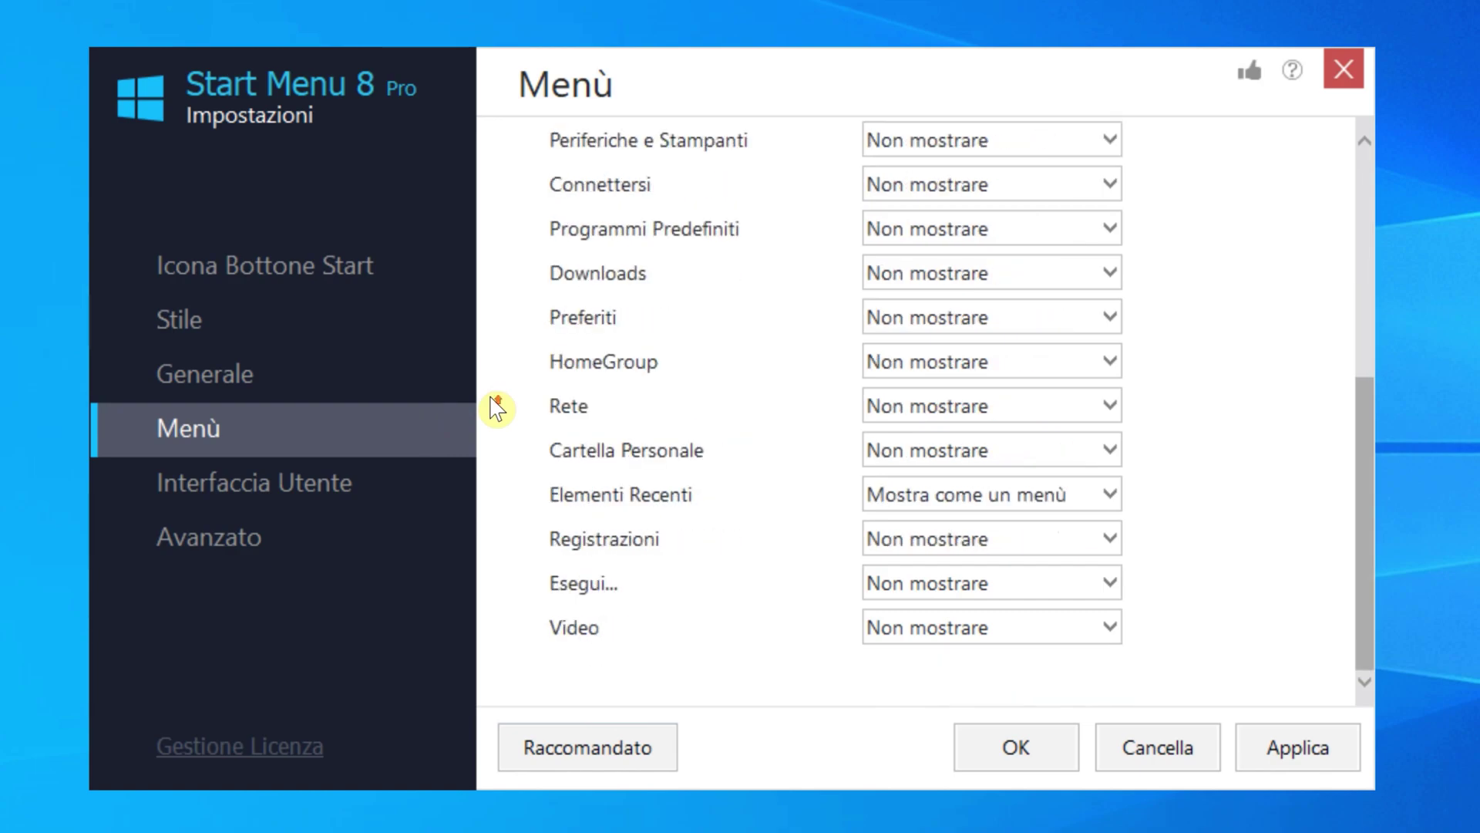
pyautogui.scroll(5, 496, 408)
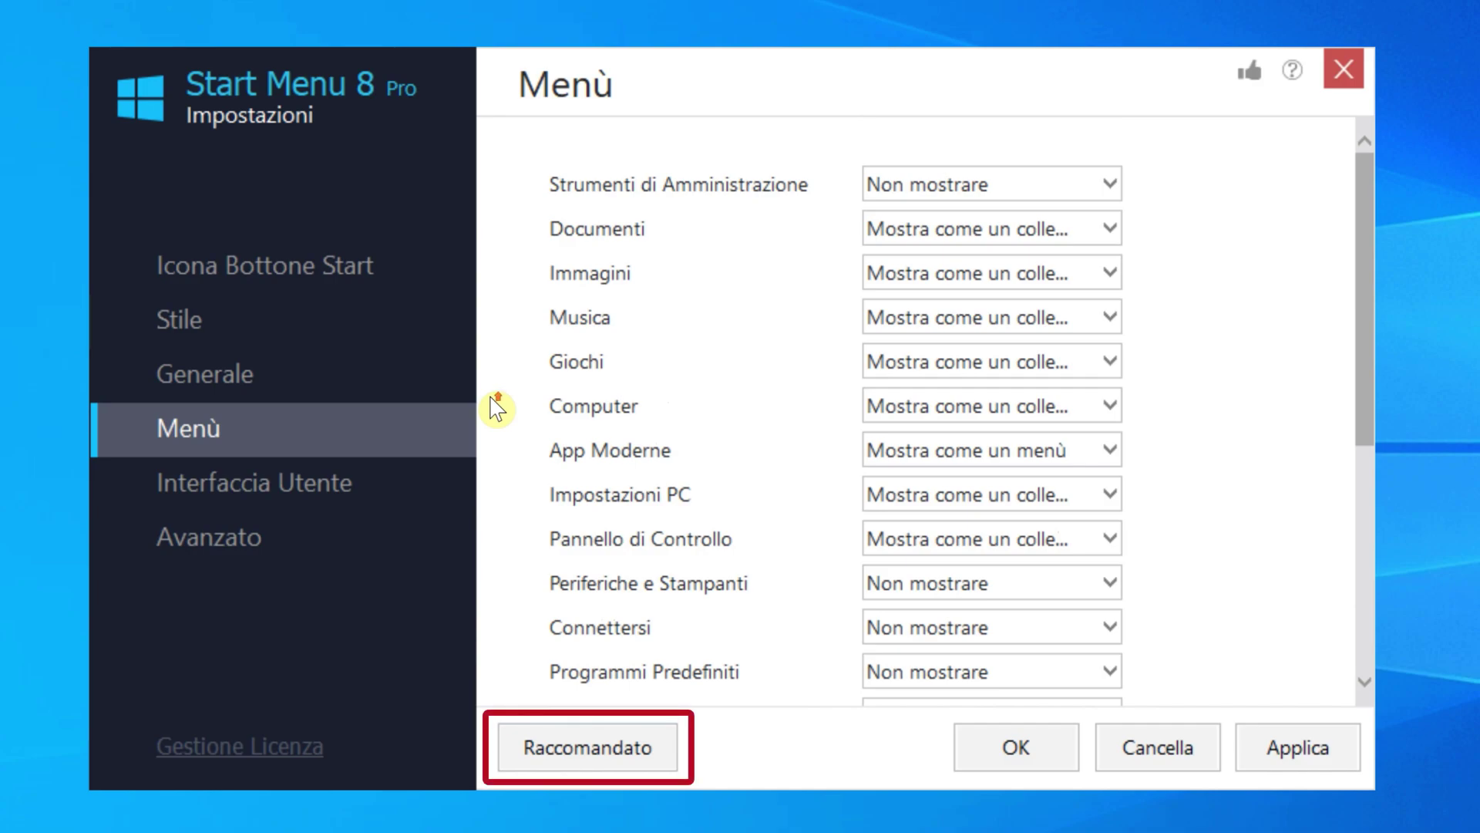
pyautogui.click(426, 478)
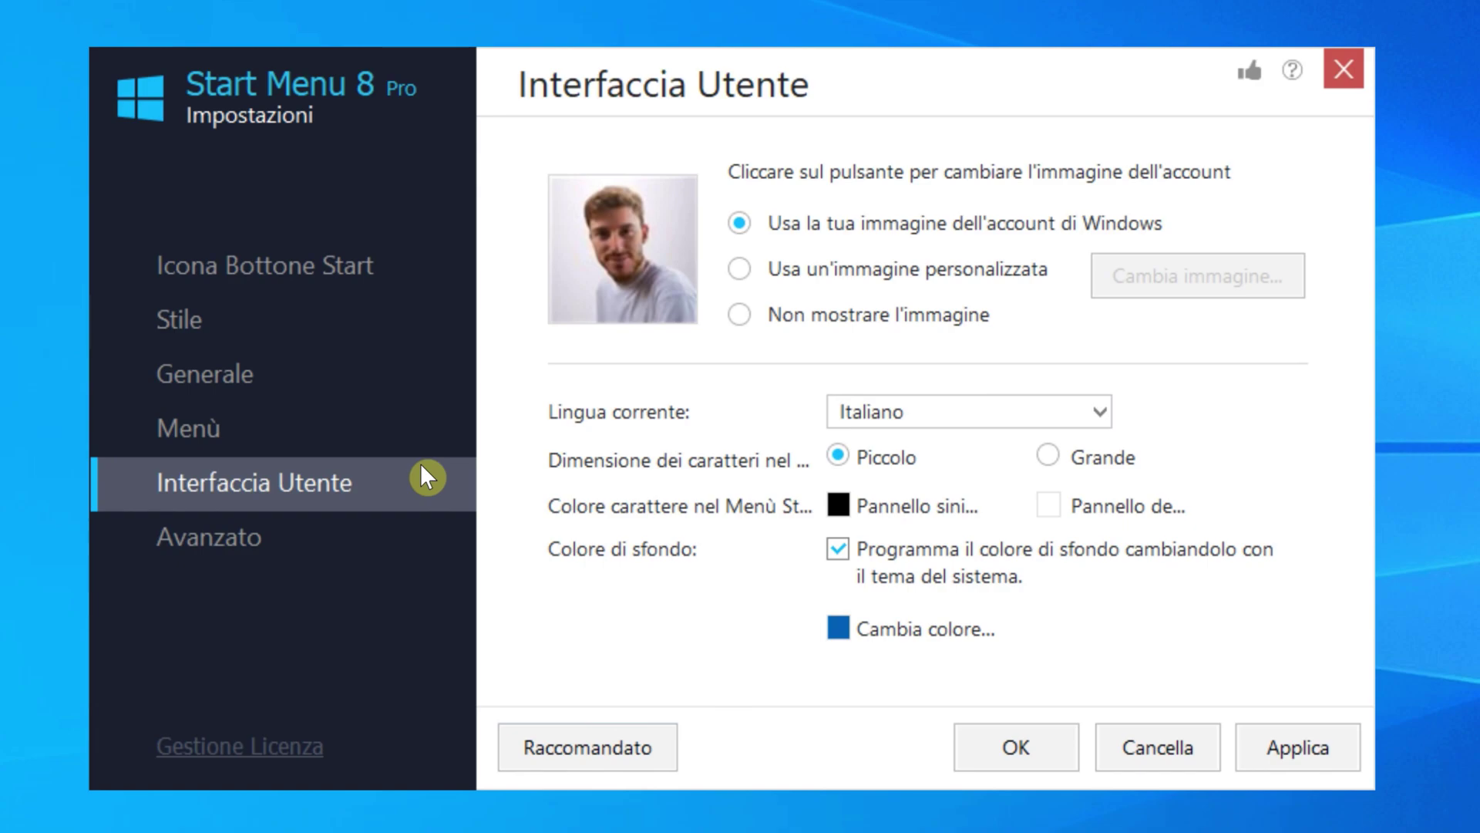
pyautogui.click(423, 530)
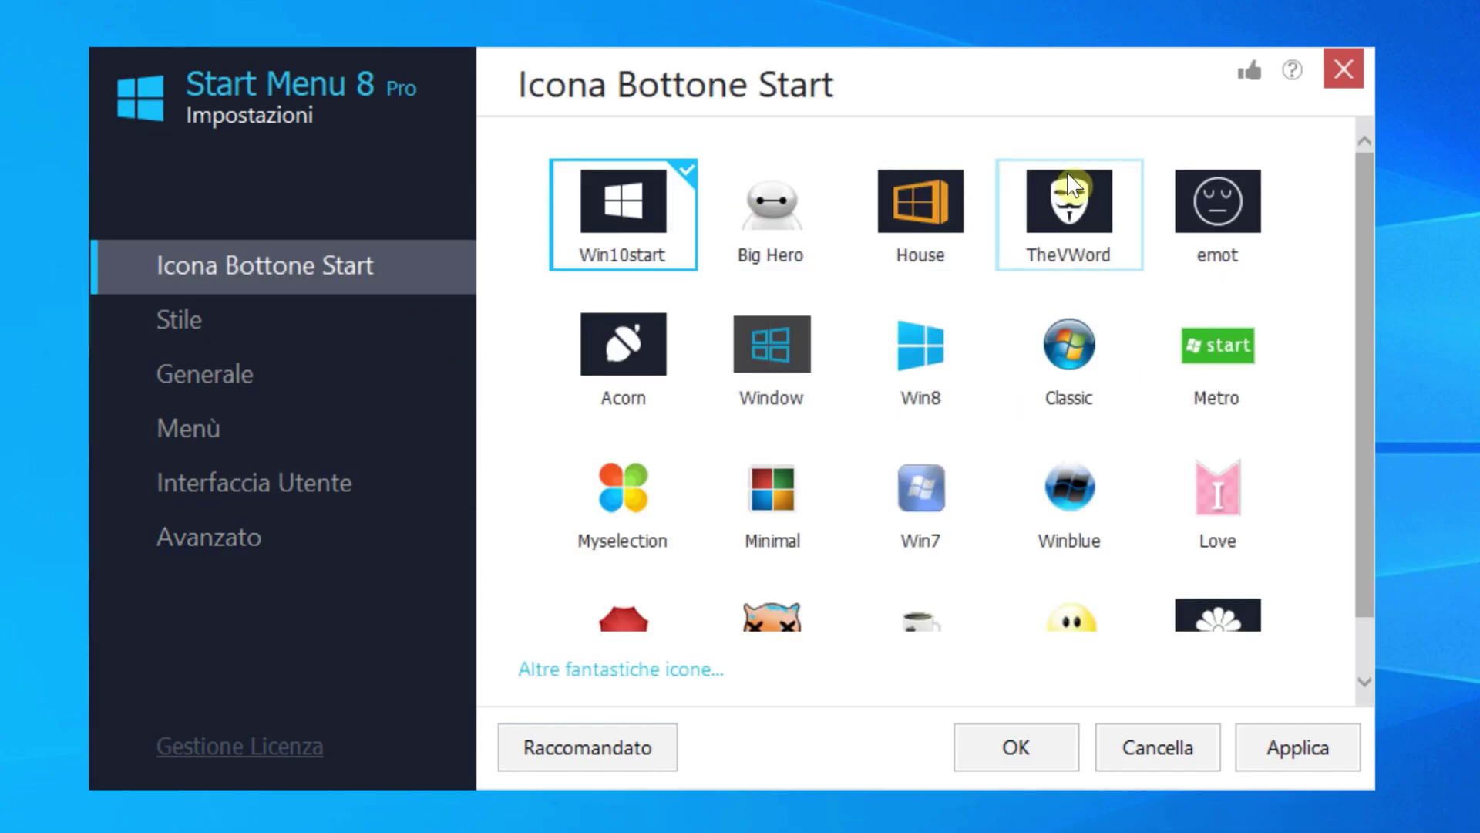
# Browse the available Start button icons, choose the Classic icon and apply it
pyautogui.moveTo(1364, 179); pyautogui.dragTo(1358, 257)
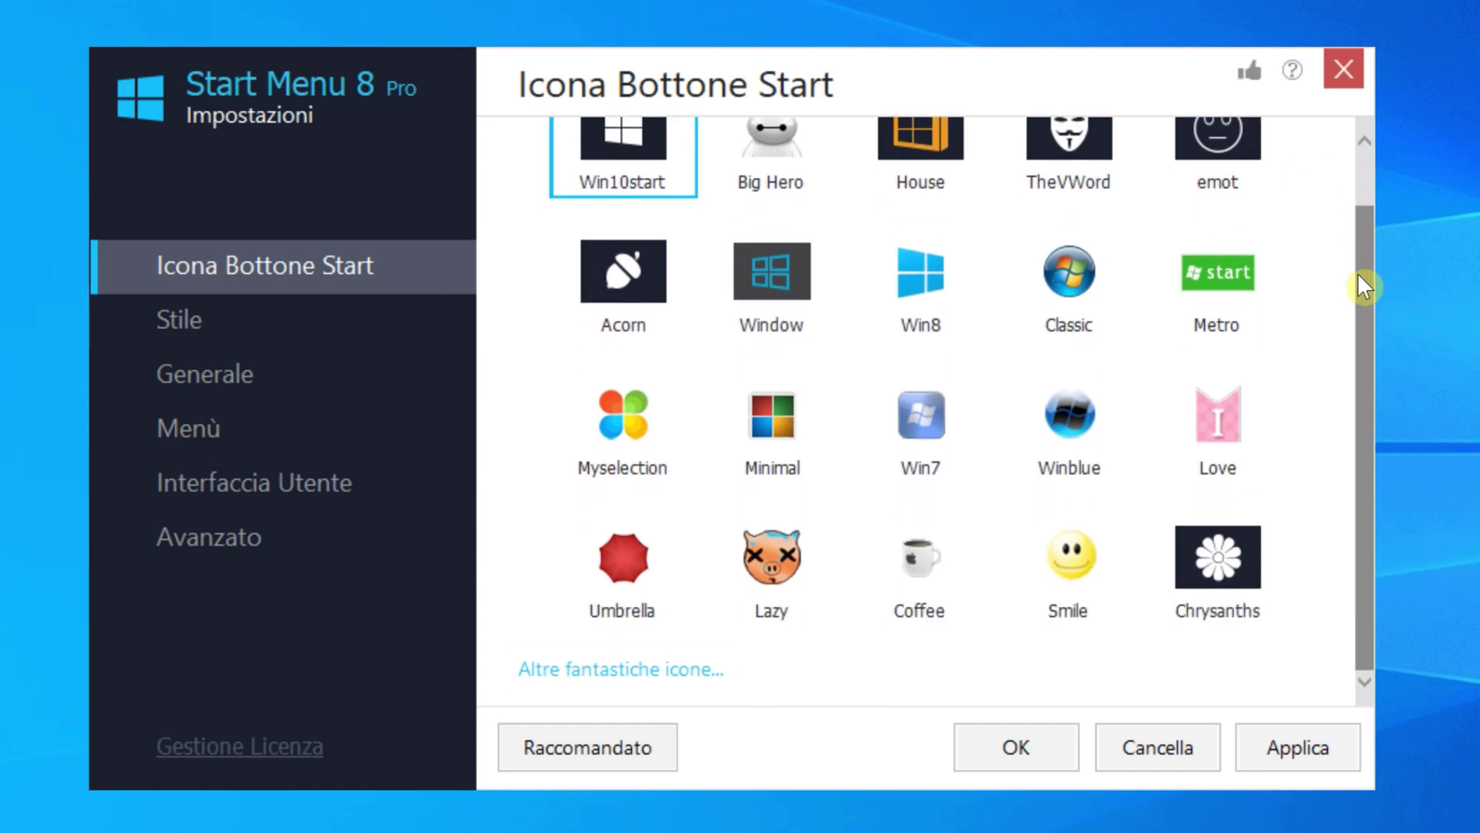
pyautogui.moveTo(1363, 286); pyautogui.dragTo(1363, 167)
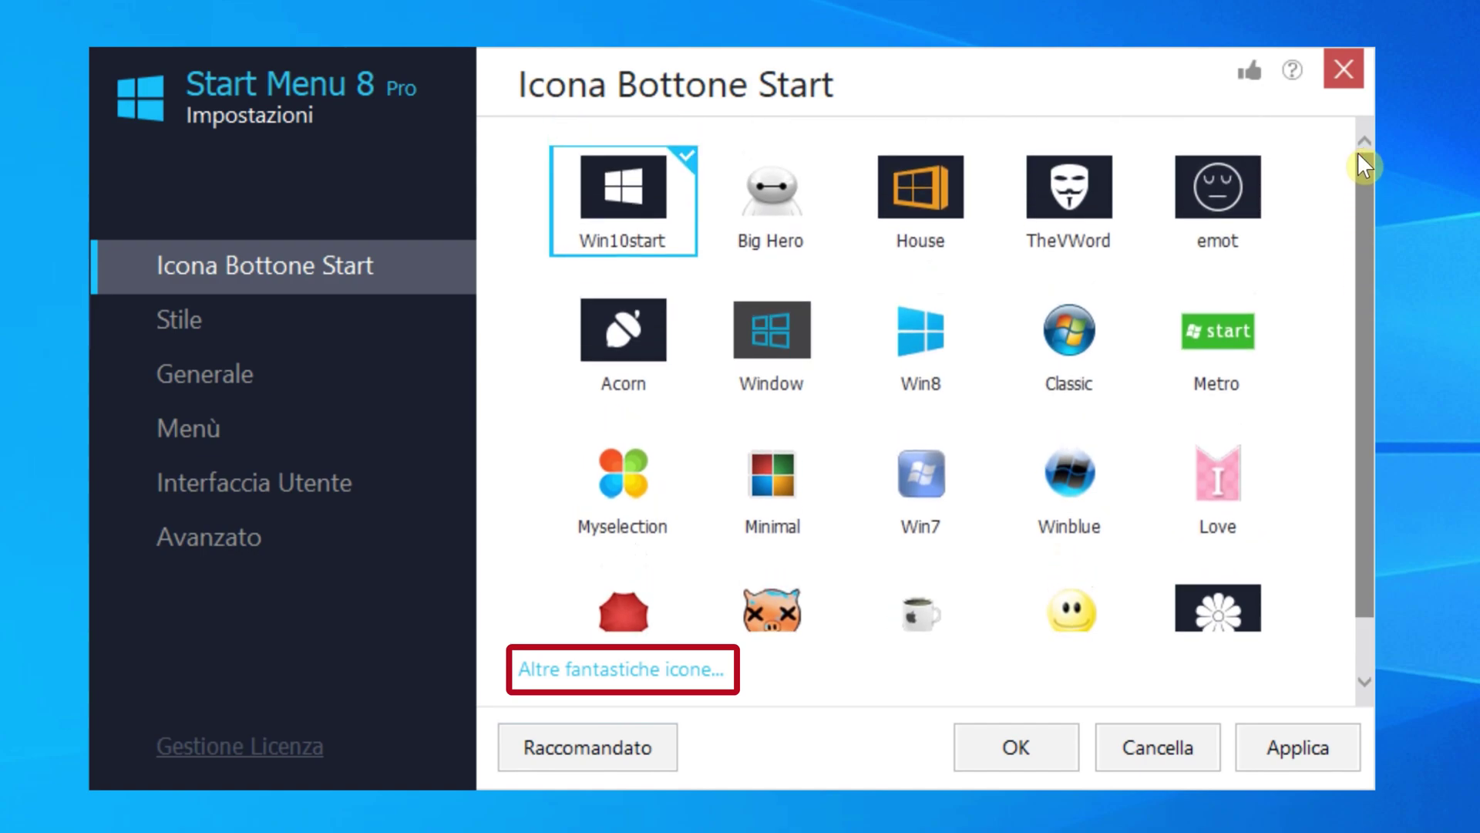
pyautogui.click(1098, 331)
pyautogui.click(1253, 746)
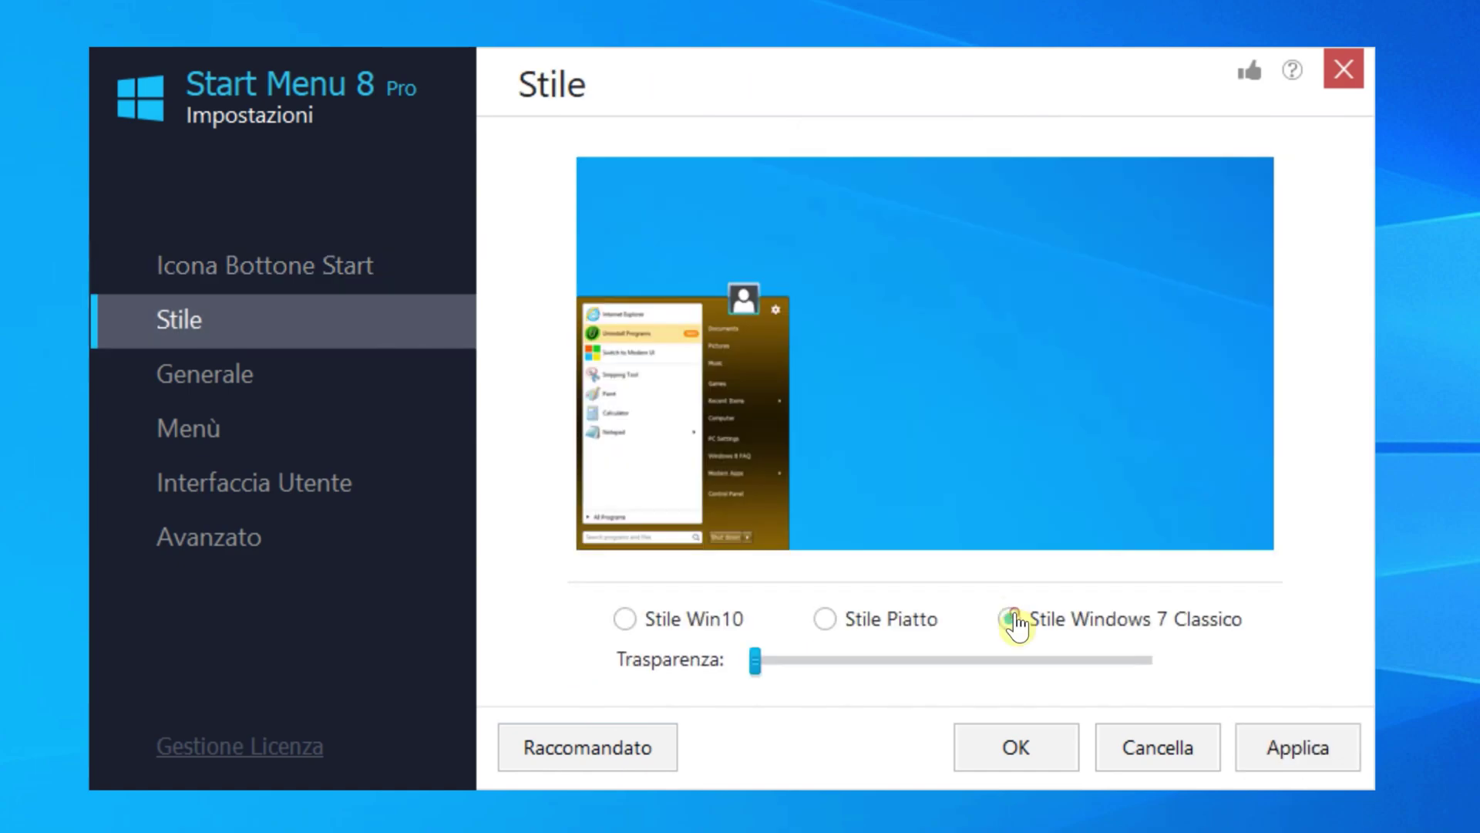
# Apply Stile Windows 7 Classico again and check the resulting Start menu and button
pyautogui.click(1010, 619)
pyautogui.click(1274, 745)
pyautogui.click(986, 746)
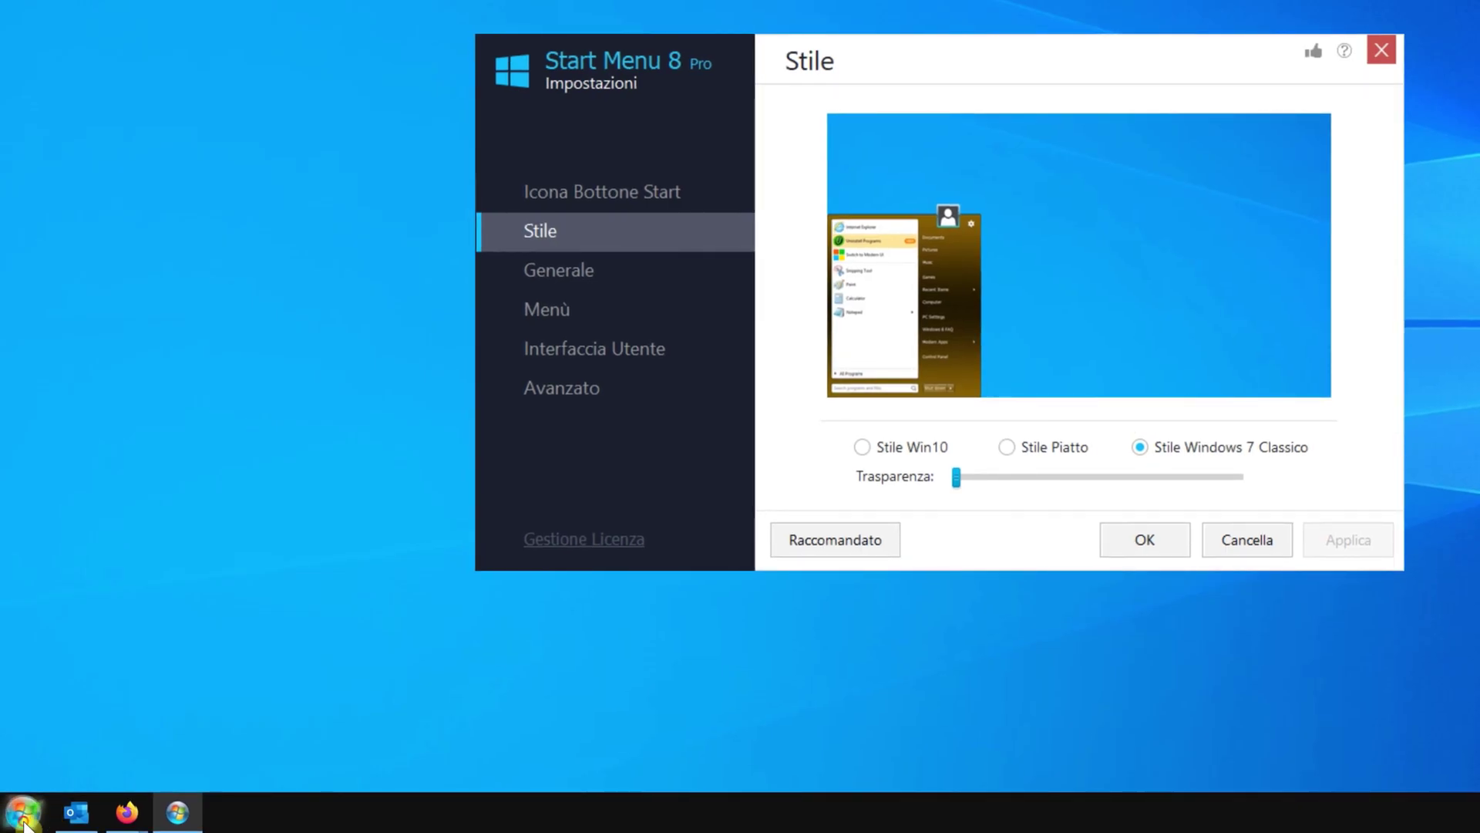
pyautogui.click(23, 814)
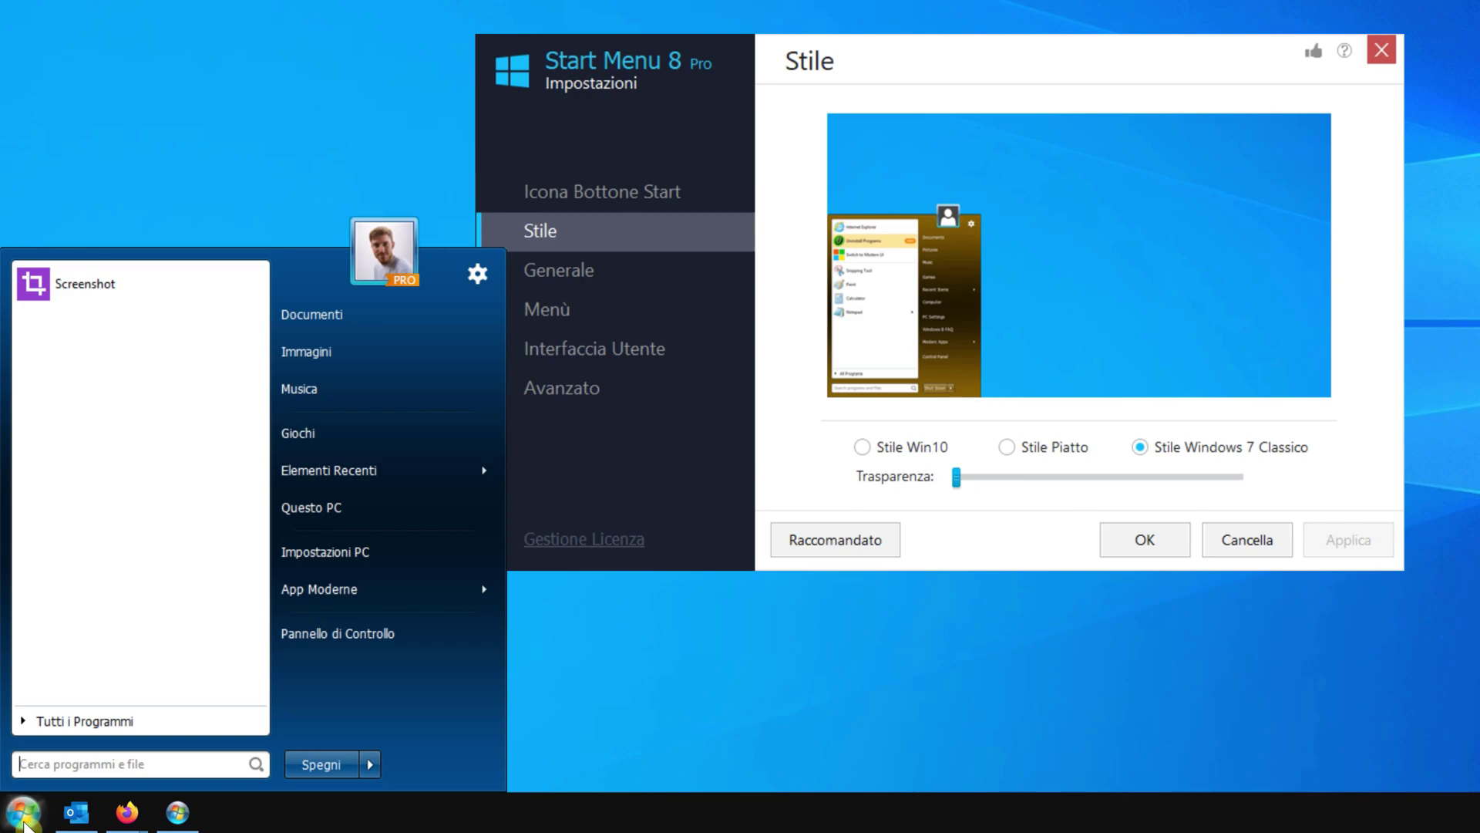
pyautogui.click(23, 815)
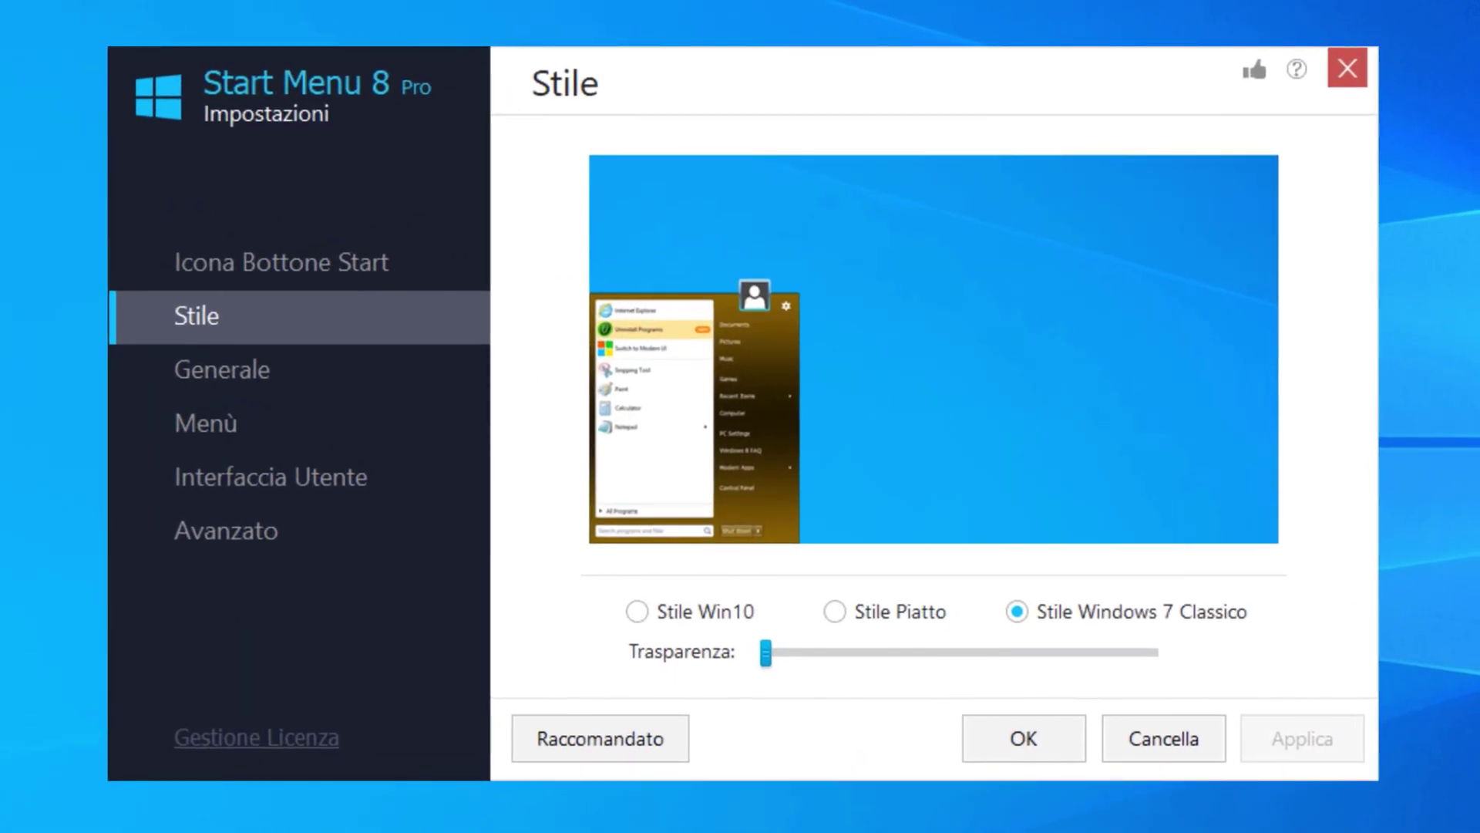